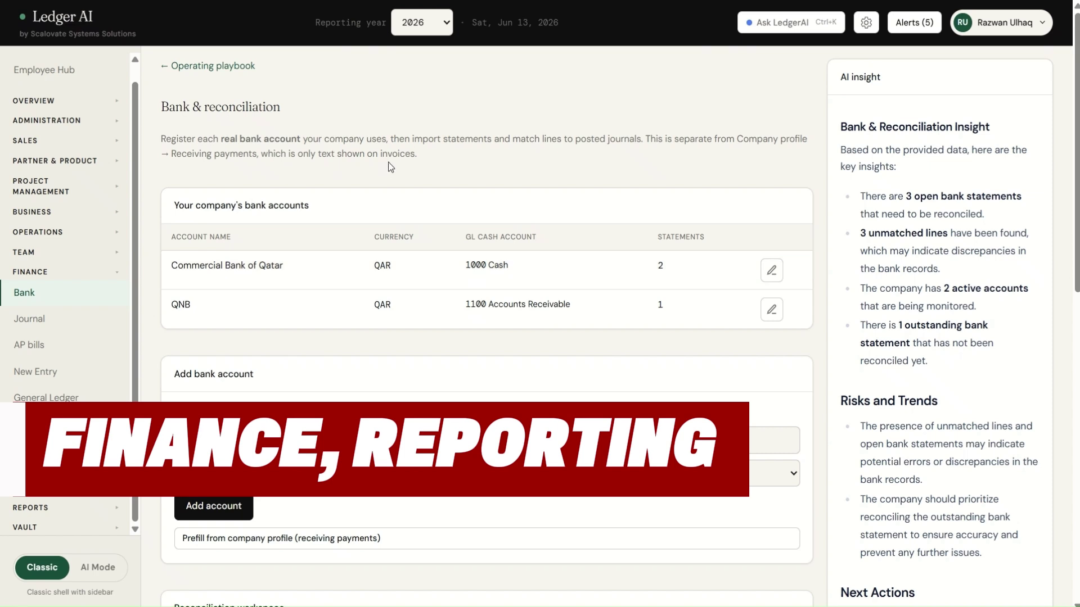
Add a bank account named Doha Bank linked to the GL account 1100 — Accounts Receivable.
scroll(393, 186, down, 2)
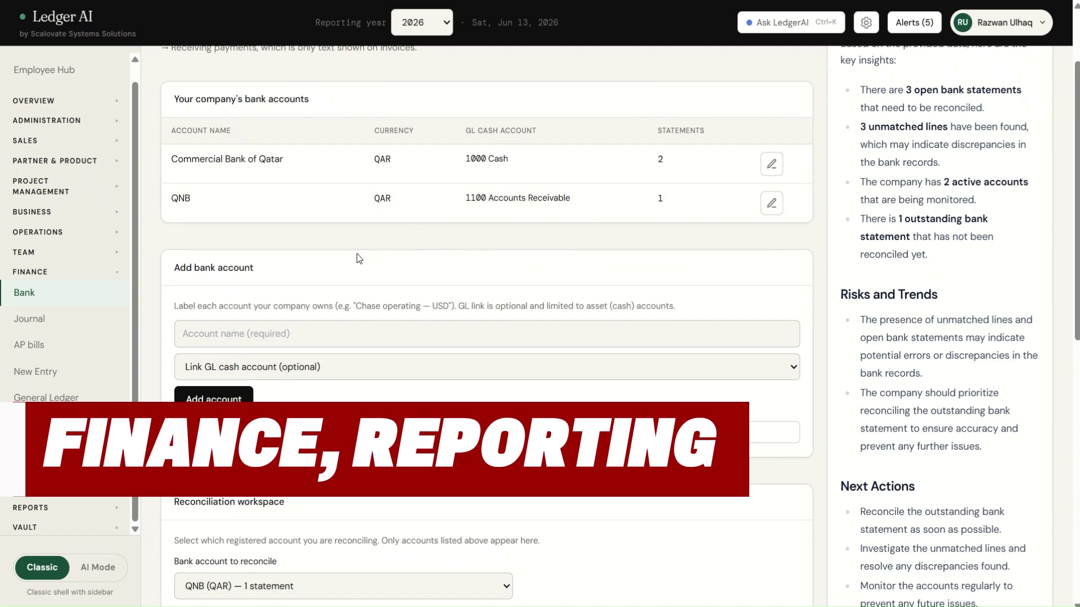
click(288, 332)
text(Dou)
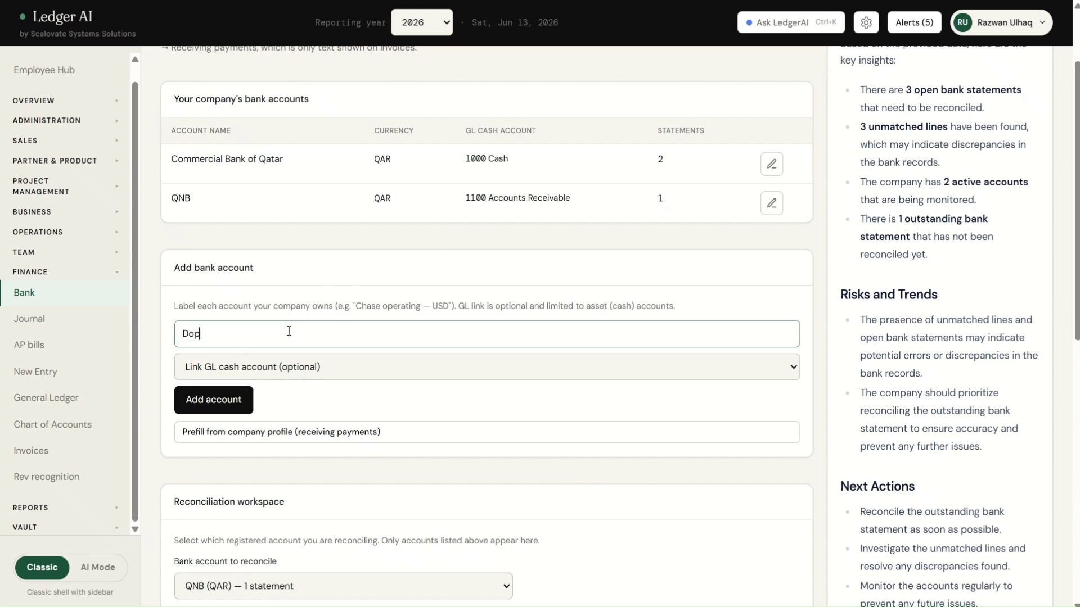
key(BackSpace)
text(ha Bank)
right_click(298, 372)
click(290, 367)
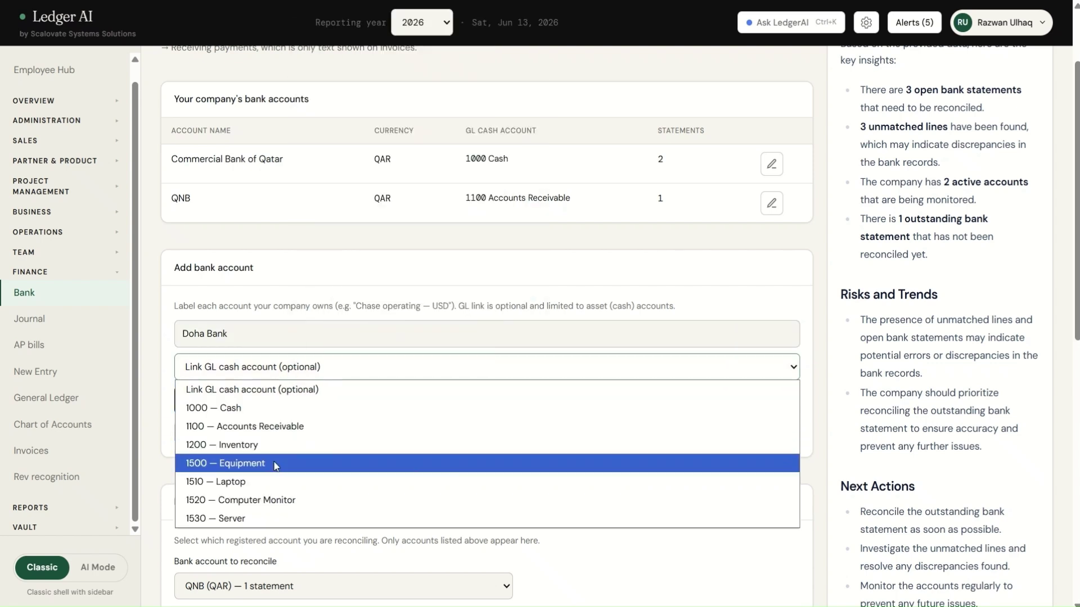
click(291, 427)
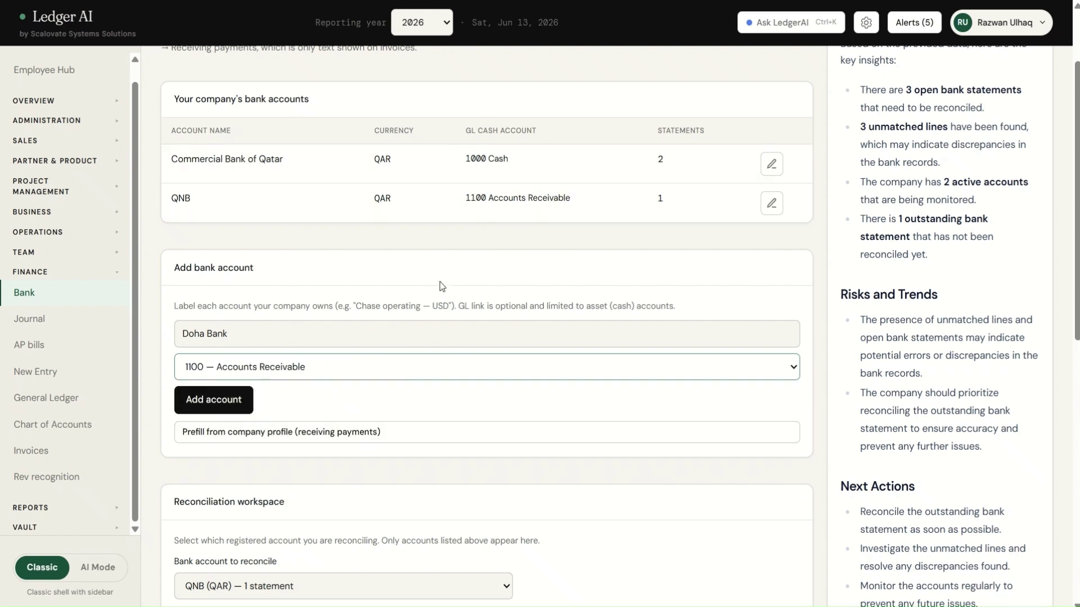
click(209, 402)
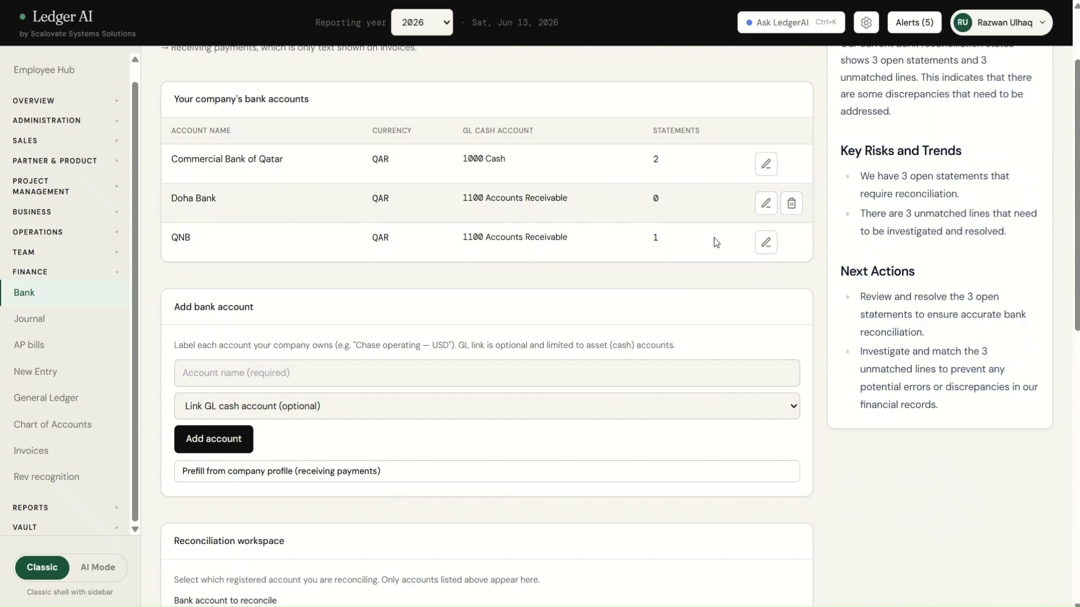
Open the QNB bank account's editable details, view its GL account options and leave without saving.
click(765, 243)
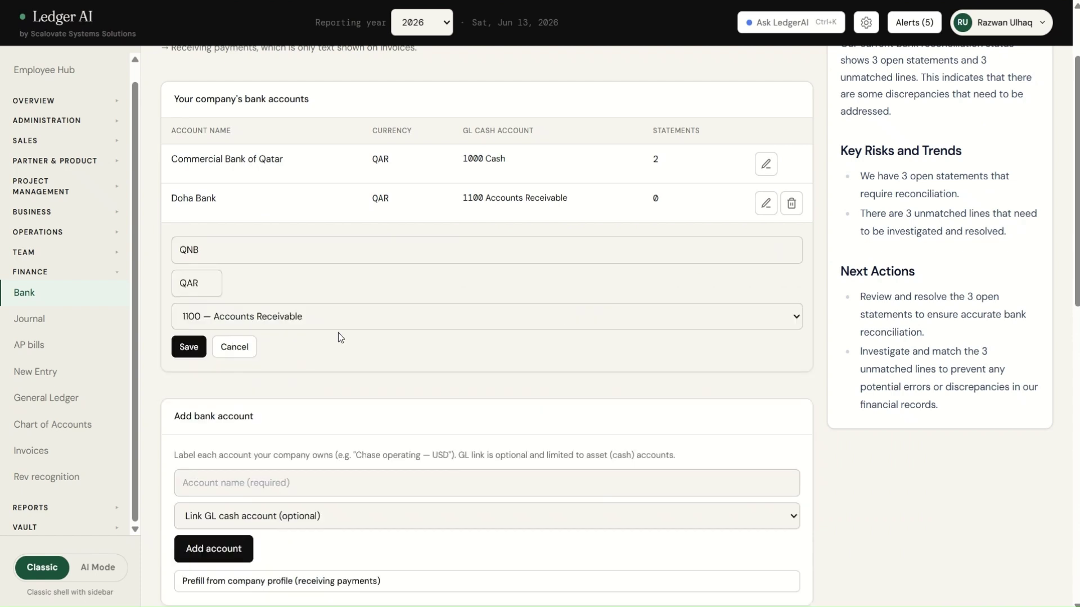
click(284, 323)
click(285, 323)
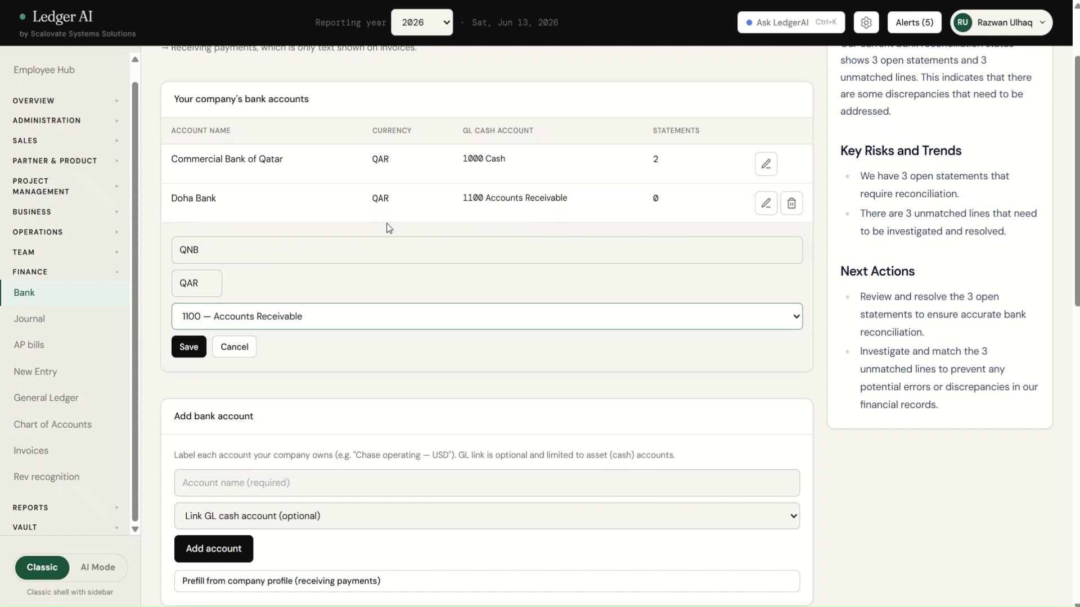
click(232, 348)
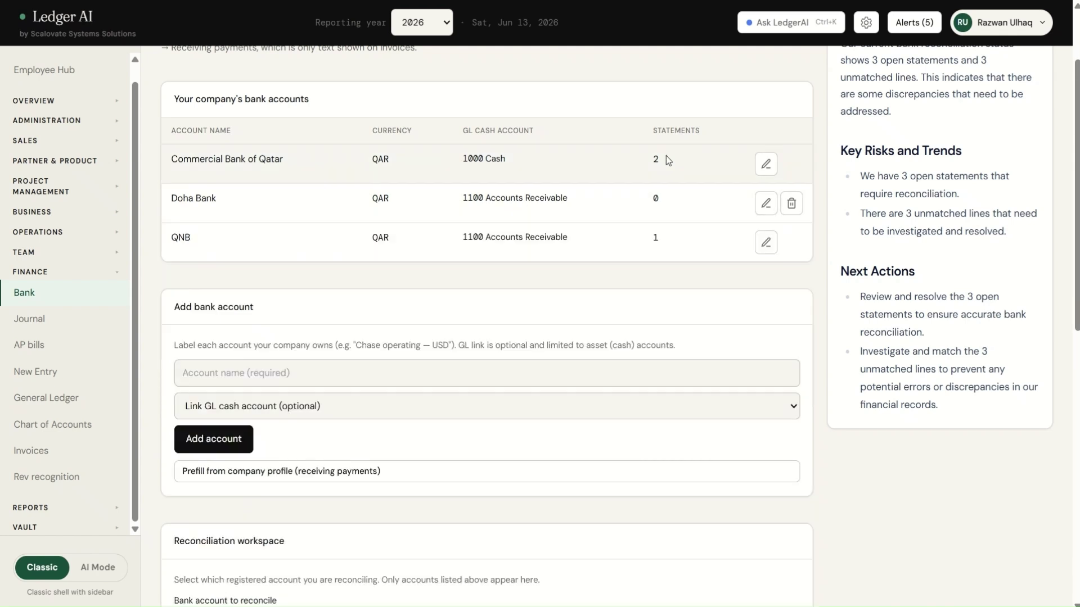
Delete the Doha Bank account from the company's bank accounts and confirm the removal.
click(791, 203)
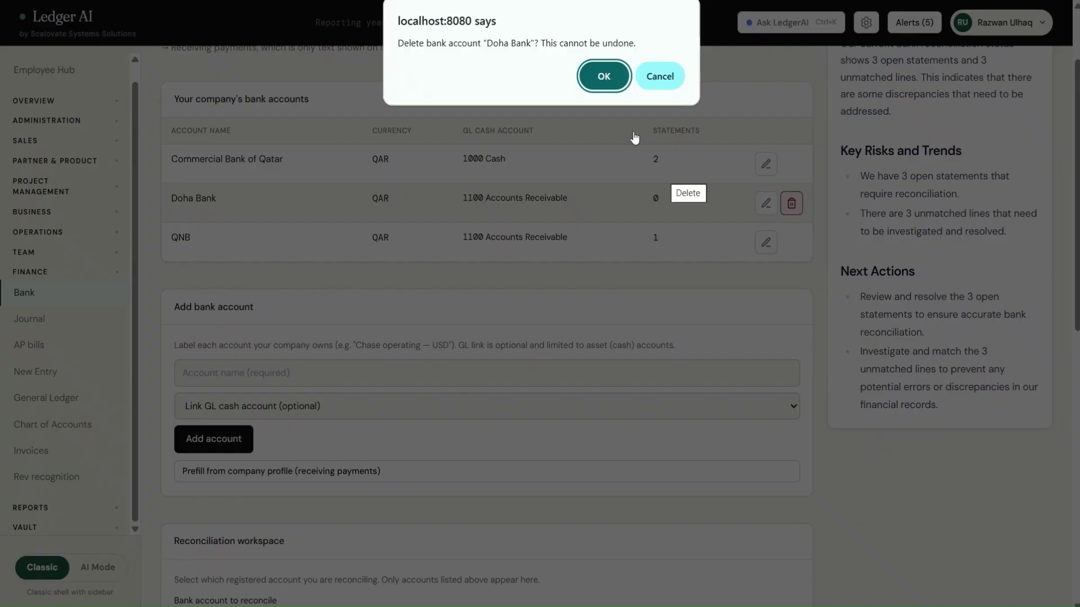
click(602, 79)
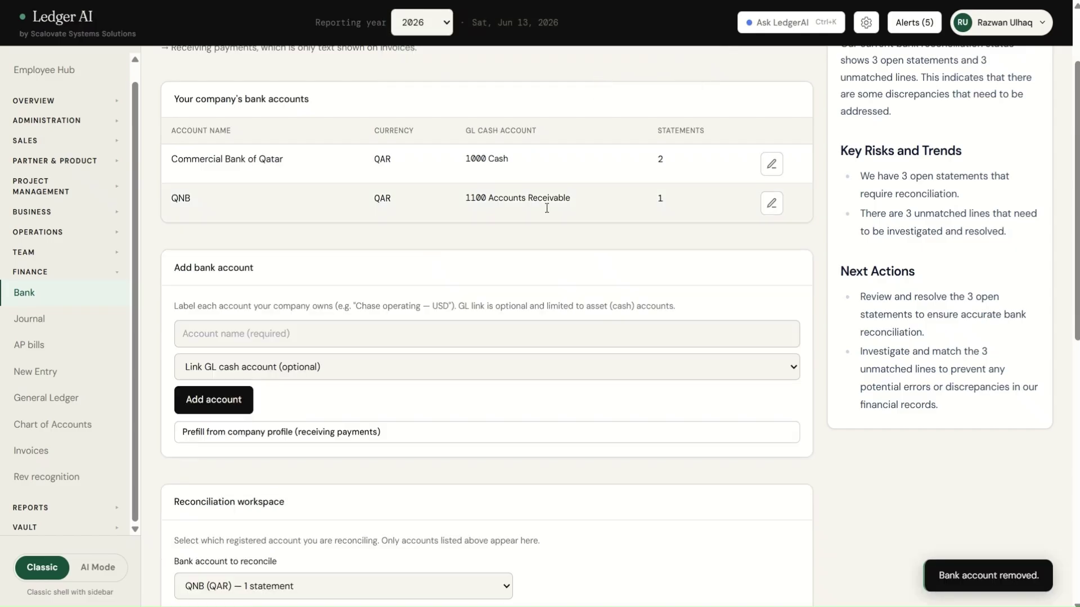
Keep QNB as the account to reconcile and import the sample CSV card payment line of 2026-01-15 for -120.50 into it.
scroll(372, 271, down, 4)
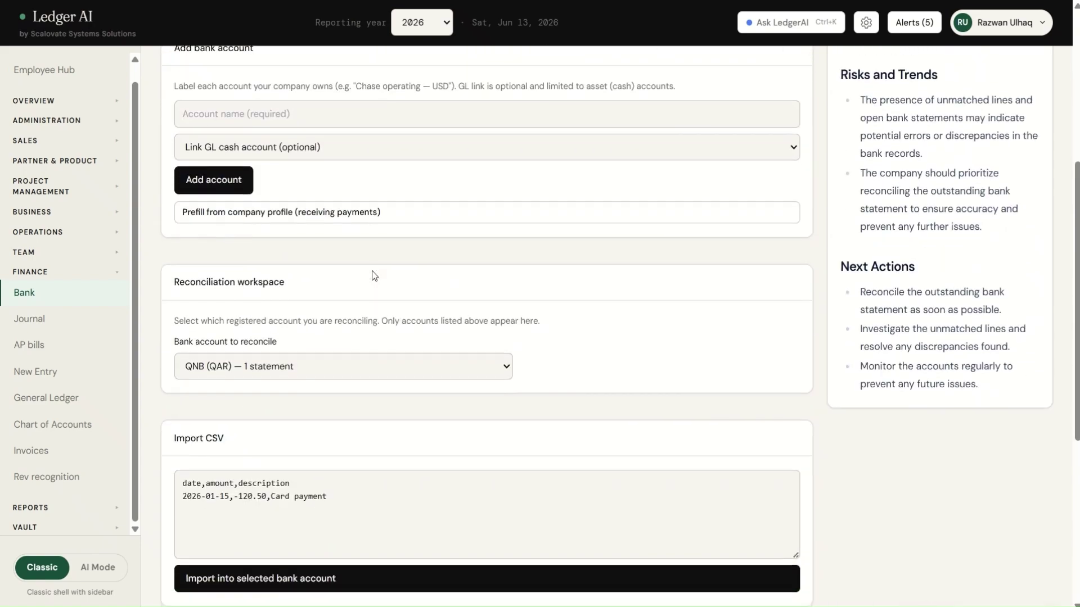
scroll(373, 271, up, 2)
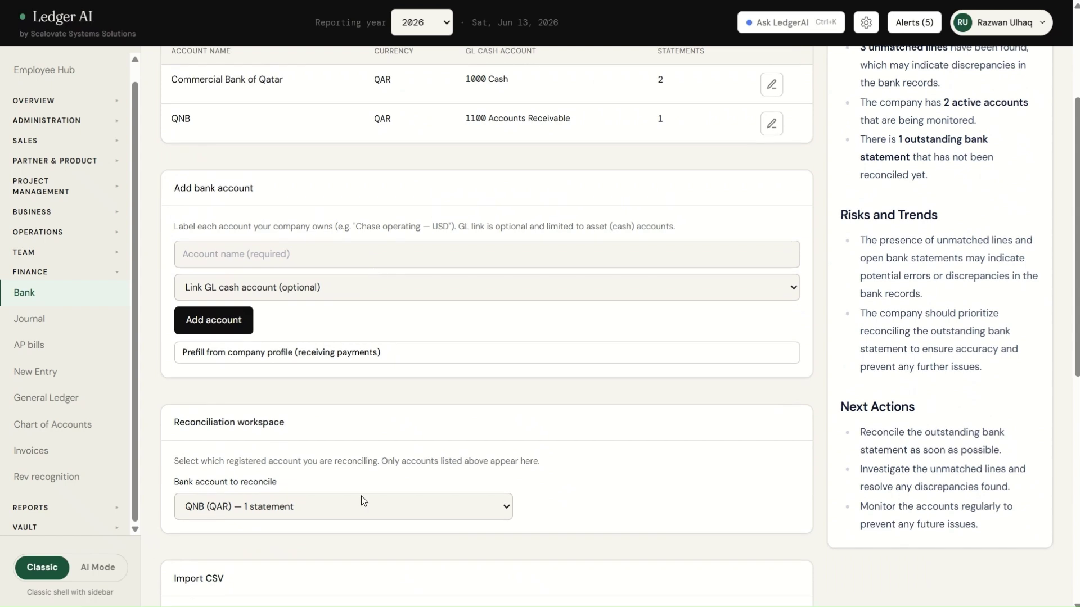
click(359, 507)
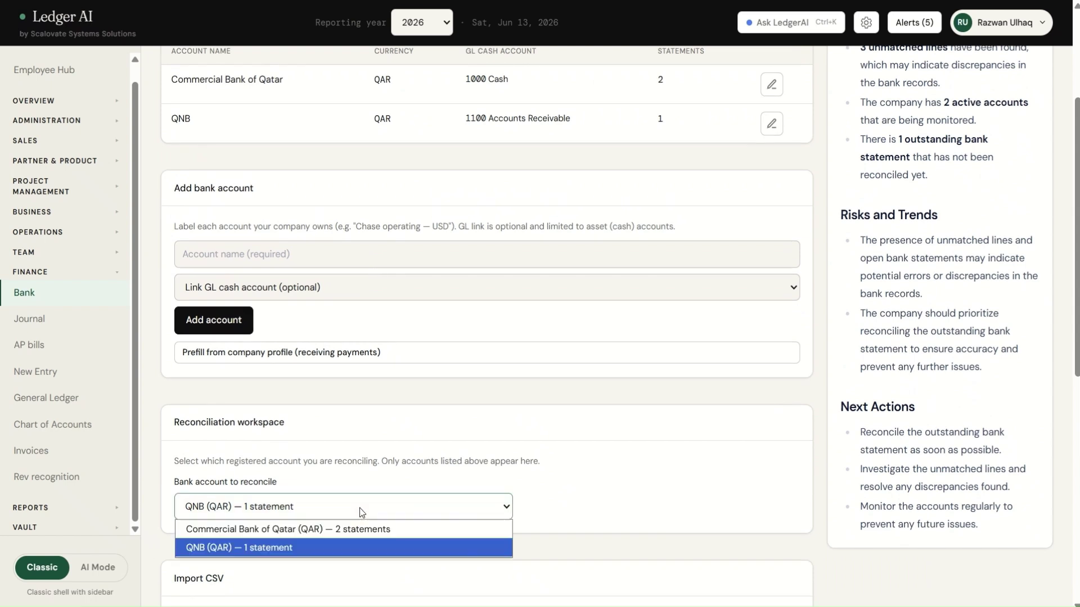
click(571, 462)
scroll(569, 437, down, 5)
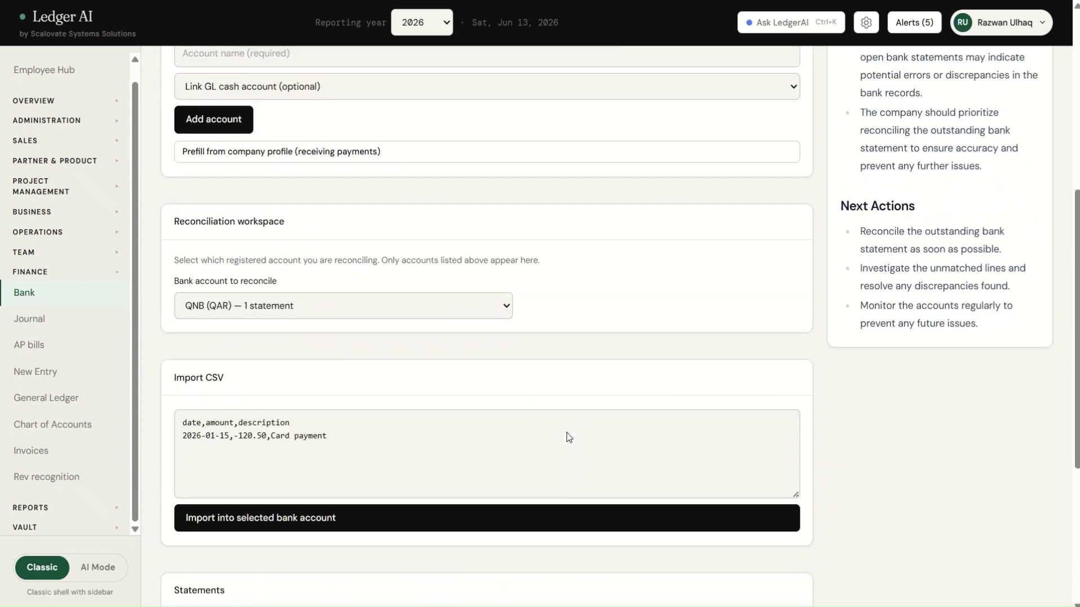
scroll(569, 437, down, 2)
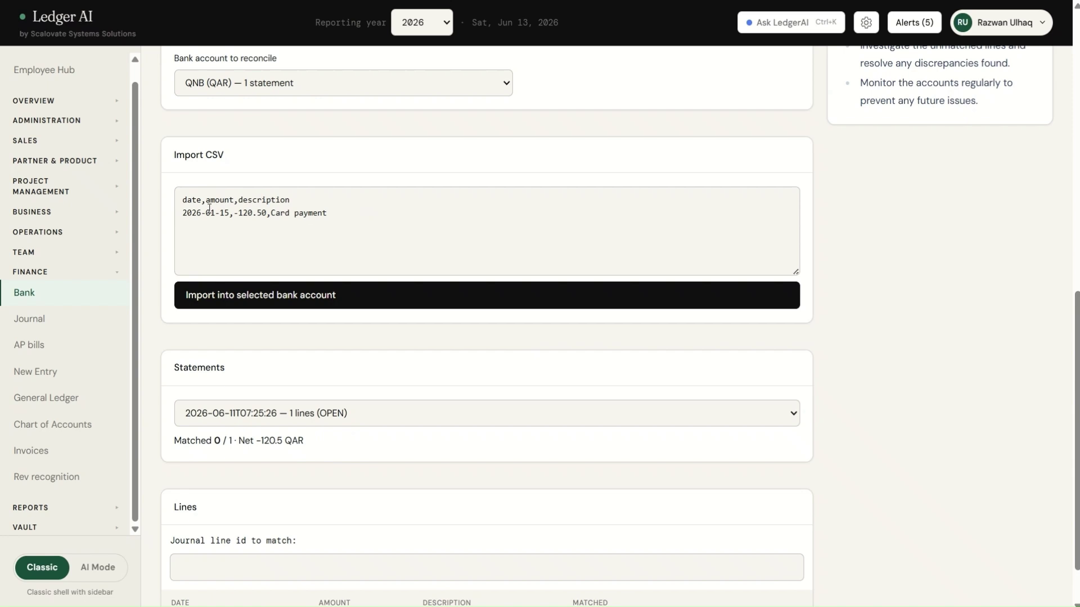
click(266, 303)
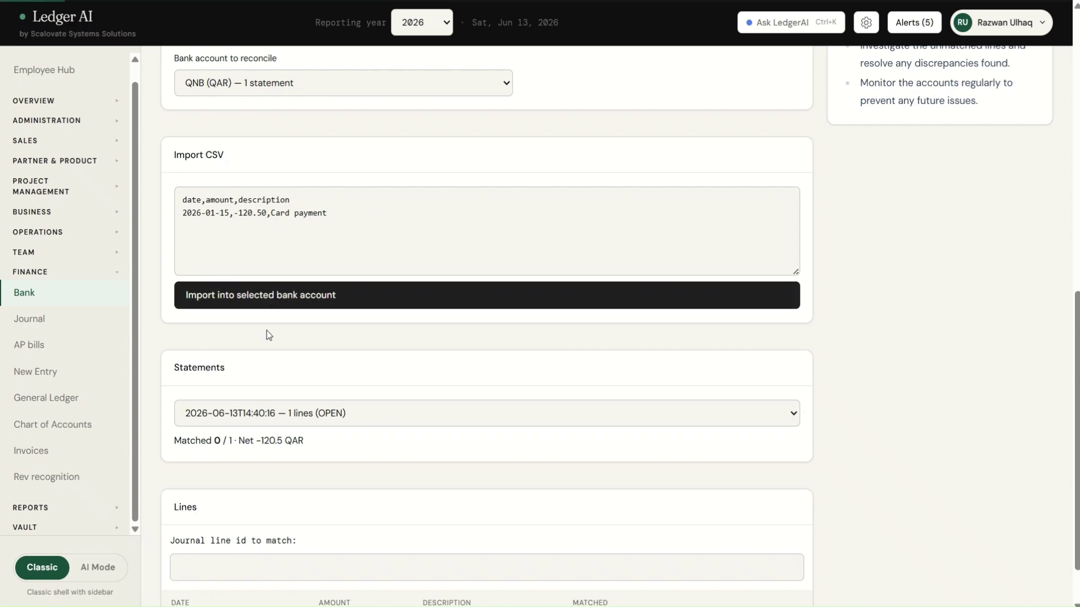
Examine the imported QNB statement's matching status and its statement lines.
scroll(268, 334, down, 1)
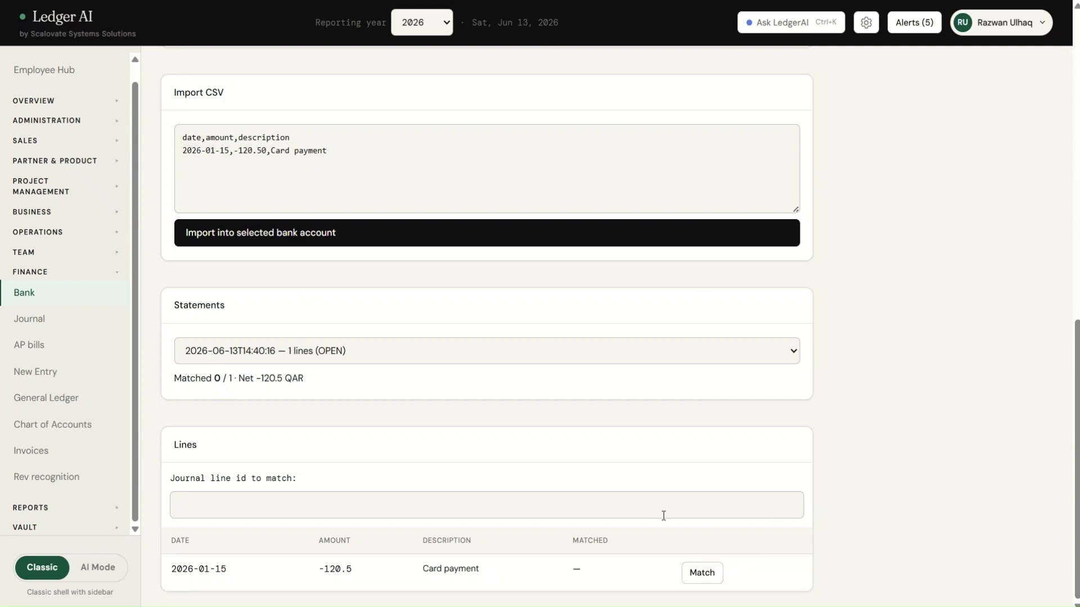
scroll(664, 515, up, 2)
scroll(663, 515, down, 1)
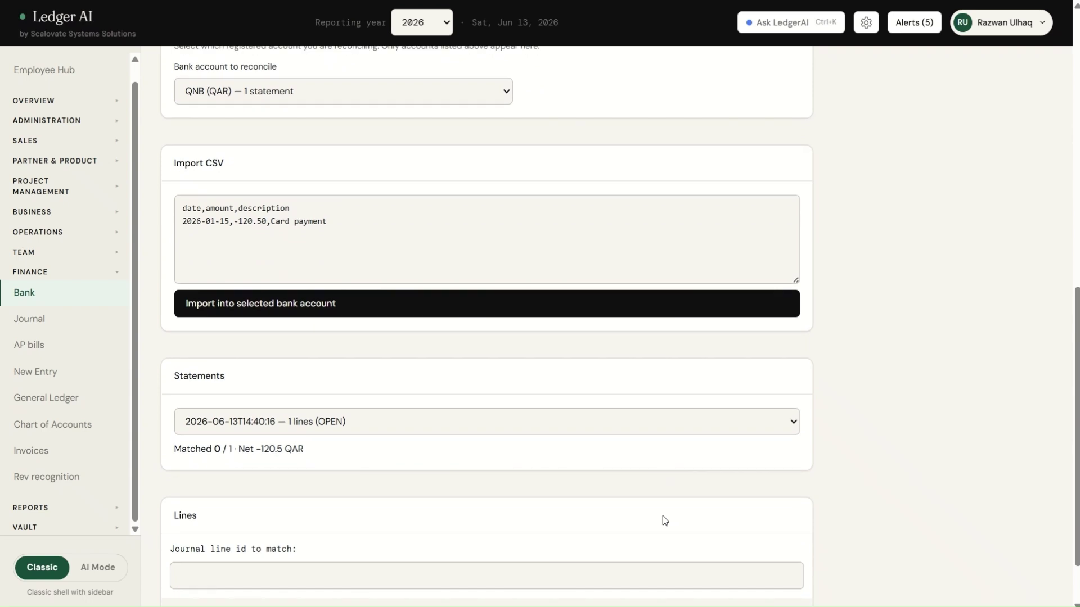
drag(176, 444, 235, 448)
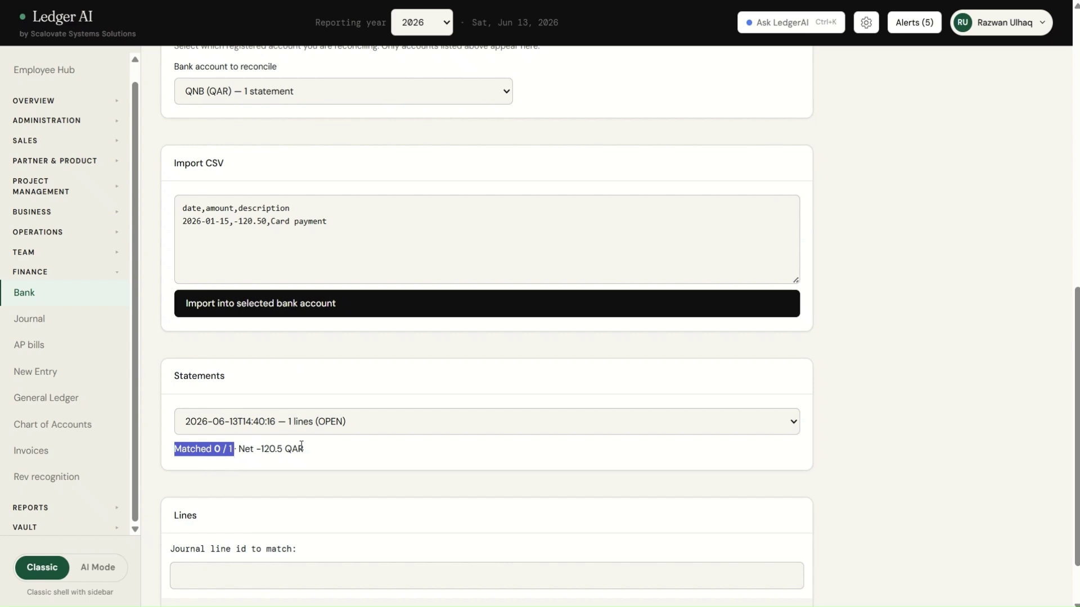
click(364, 224)
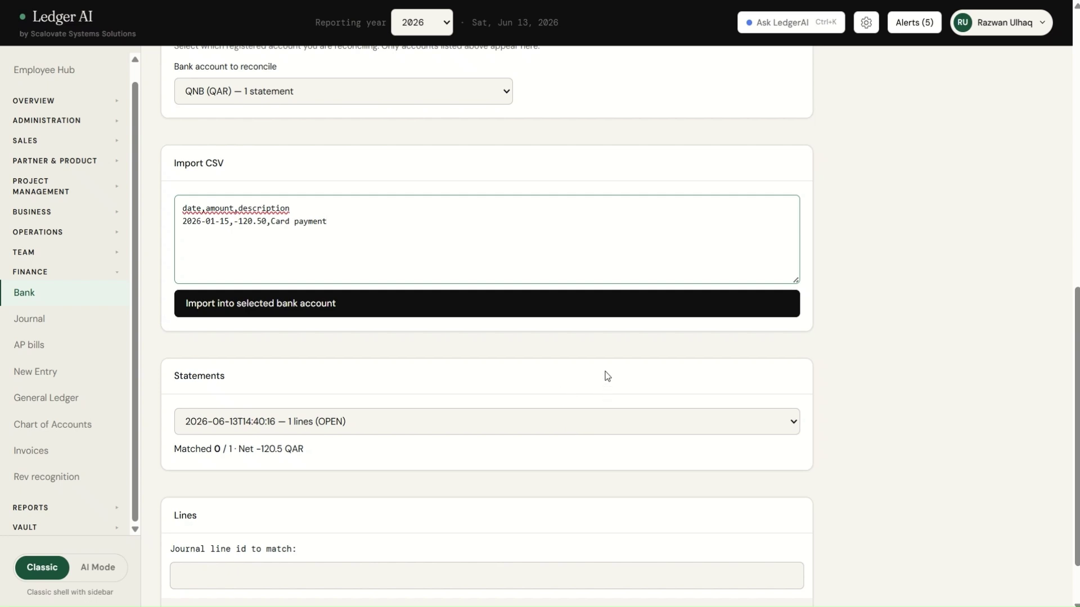
Start a new journal entry and describe the transaction for AI assist as "customer paid 100000 for AI consulting service".
click(49, 321)
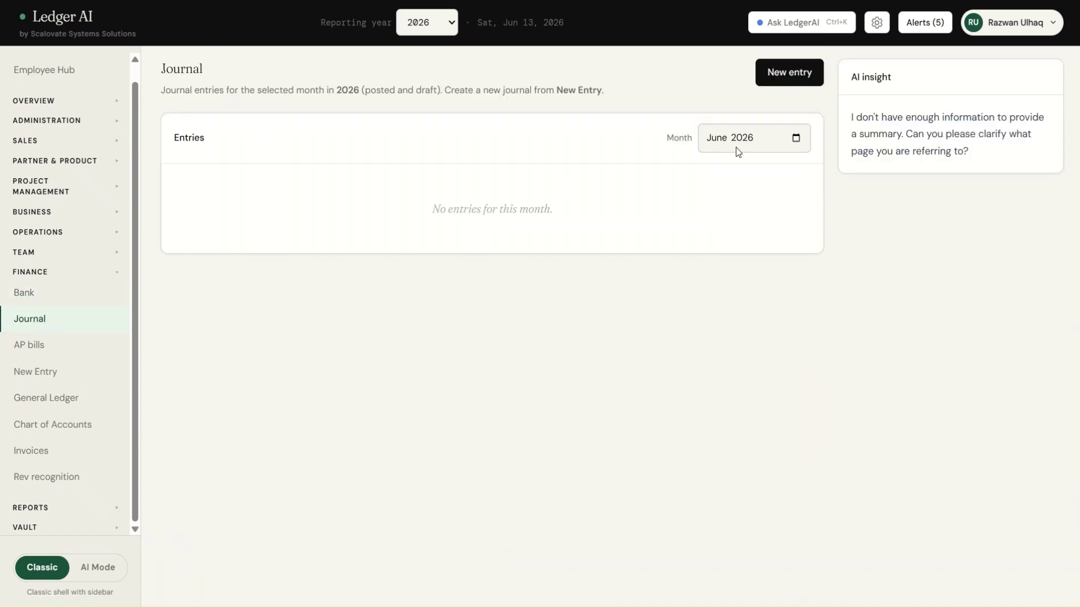
click(785, 77)
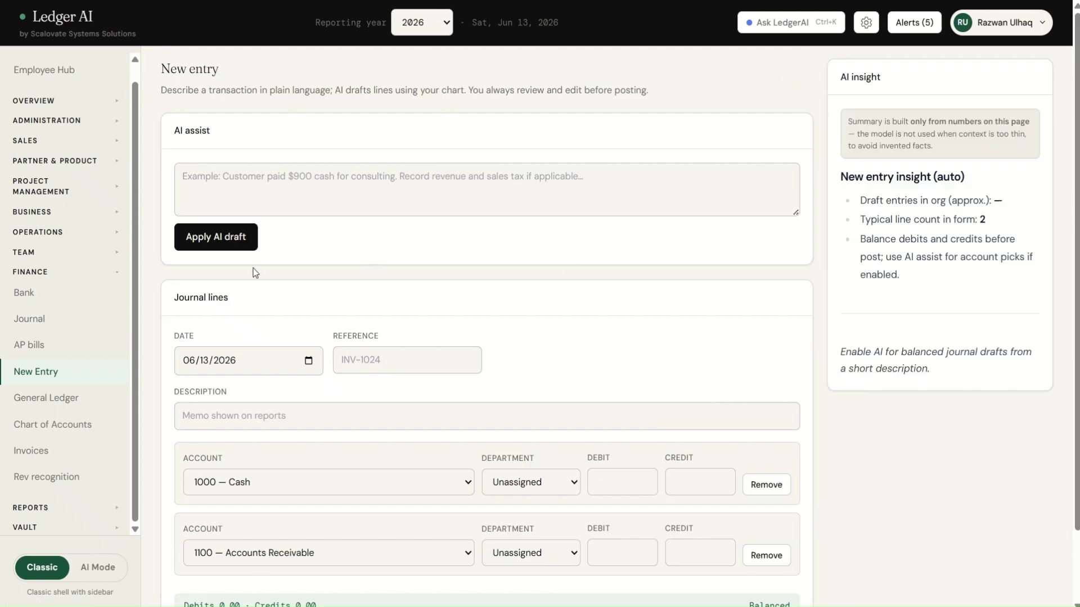
click(308, 177)
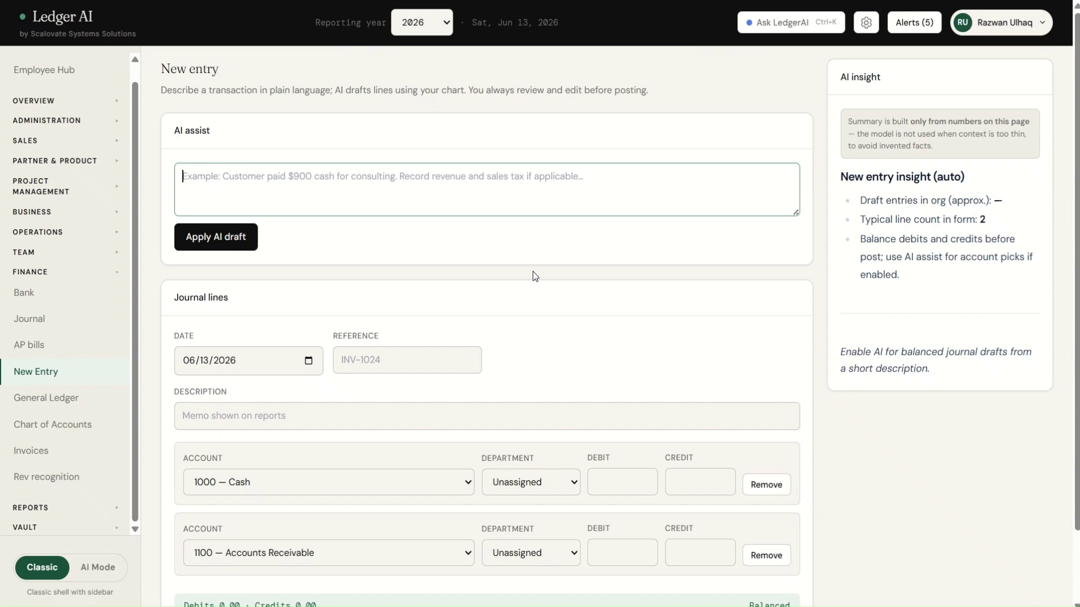
text(custome)
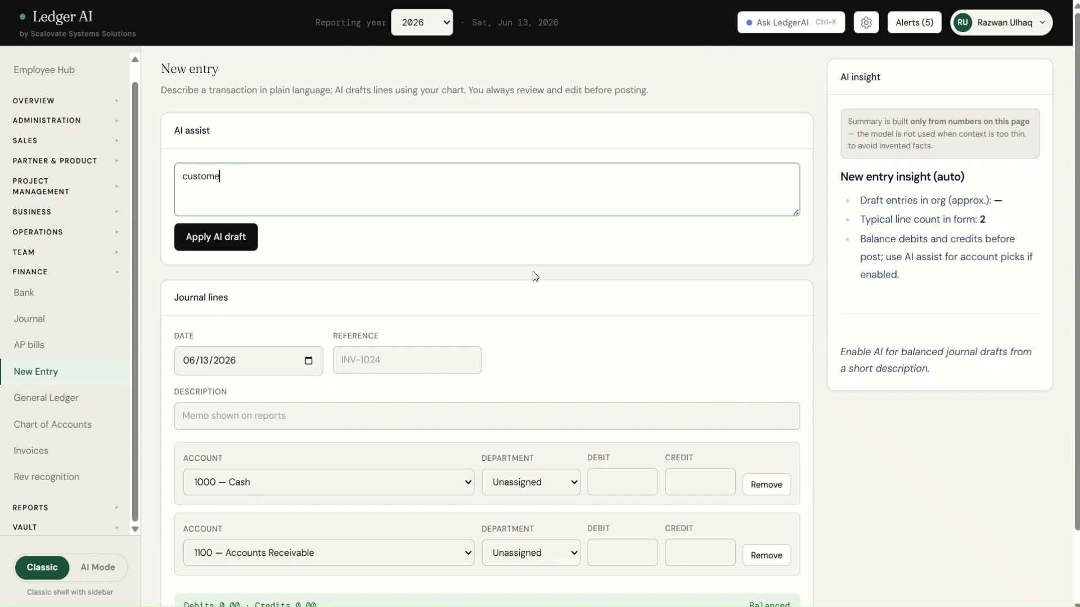
text(r paid 100000 for AI consulting )
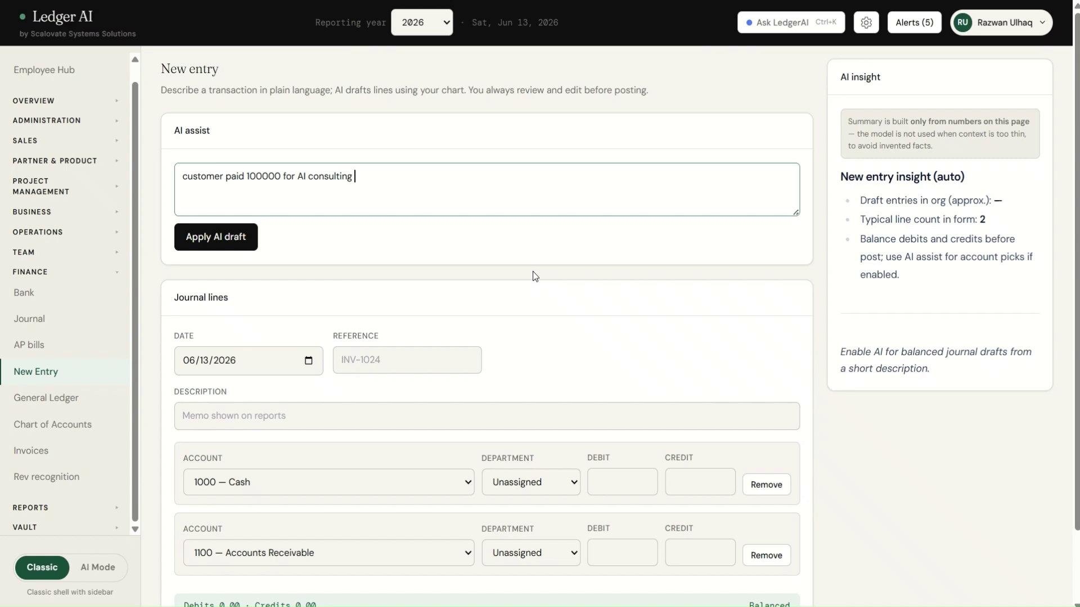
text(service)
Insert "- ABC Inc" after "customer" in the transaction description and apply the AI draft to the journal lines.
key(Left)
key(Left)
key(Left)
key(Left)
key(Left)
key(Left)
key(Left)
key(Left)
key(Left)
key(Left)
key(Left)
key(Left)
key(Left)
key(Left)
key(Left)
key(Left)
key(Left)
key(Left)
key(Left)
key(Left)
key(Right)
key(Right)
key(Right)
text(- ABC IN)
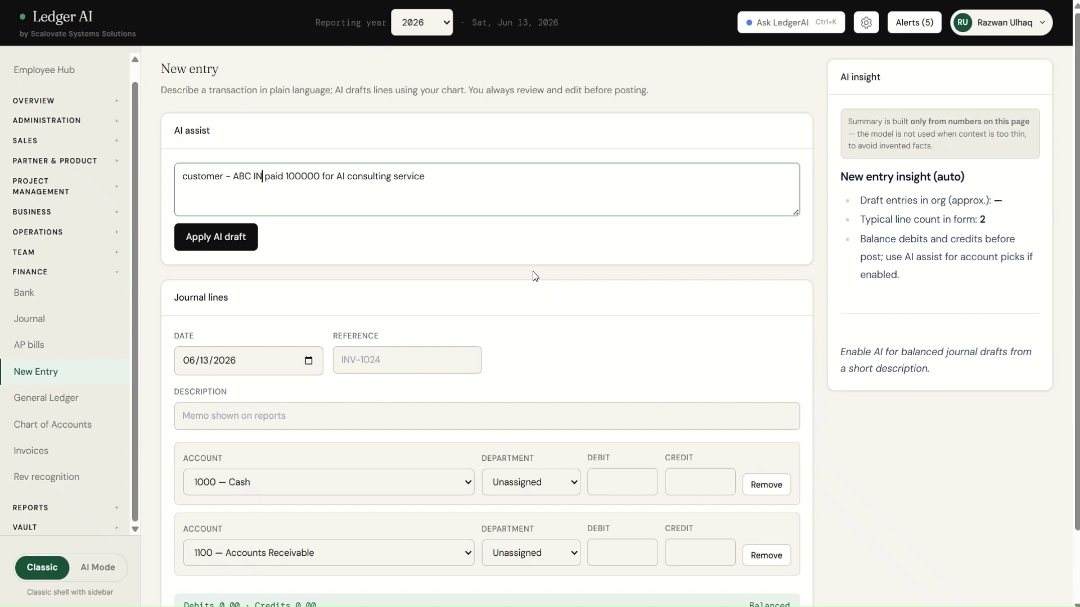
key(BackSpace)
text(nc)
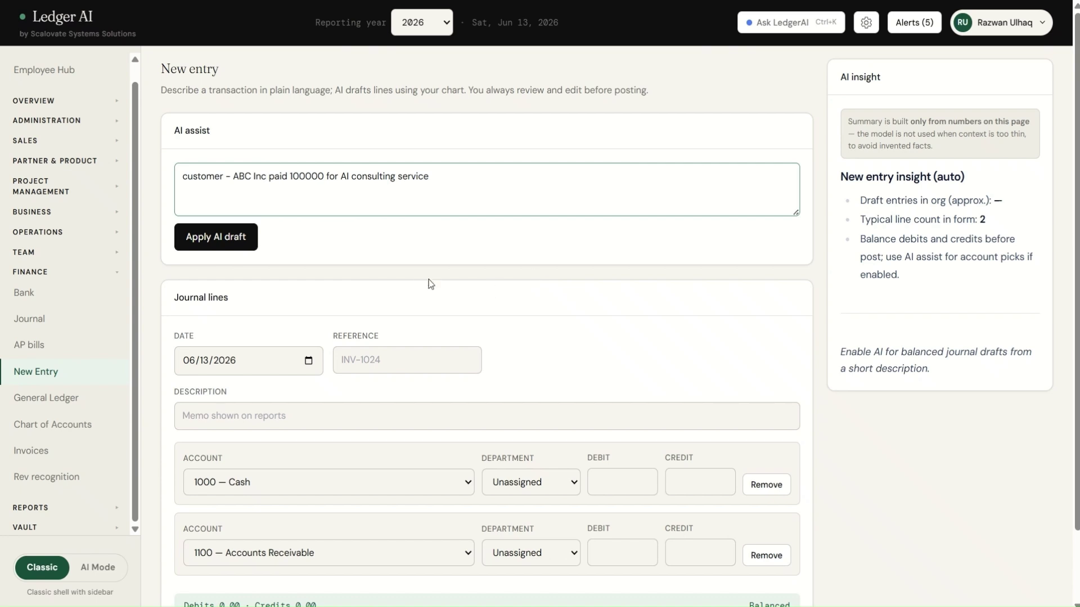
click(223, 237)
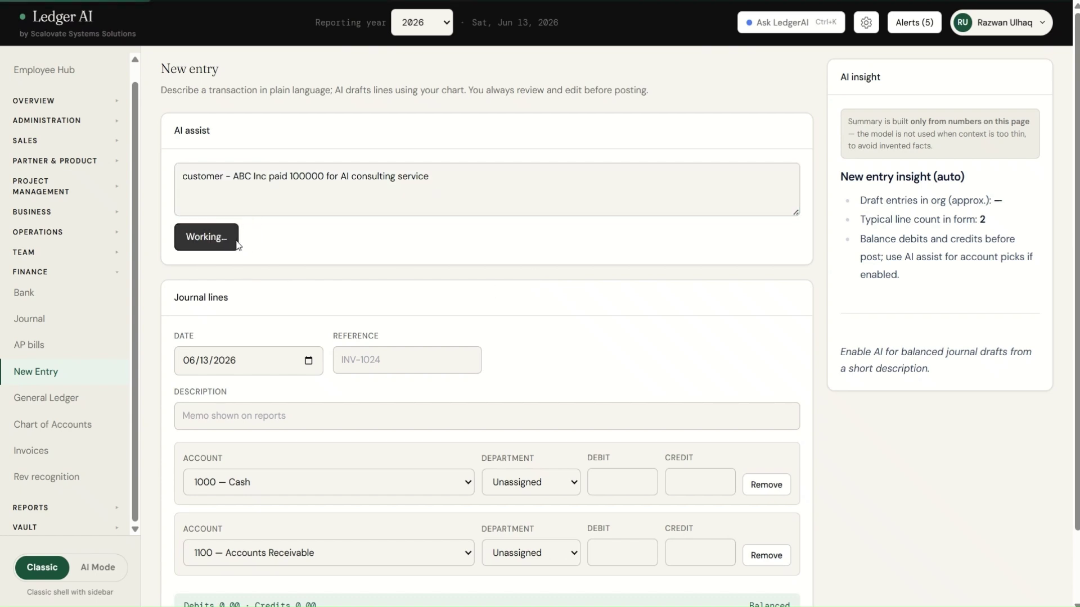
Assign the Technical department to both the Accounts Receivable and Sales Revenue lines and post the journal.
scroll(422, 276, down, 2)
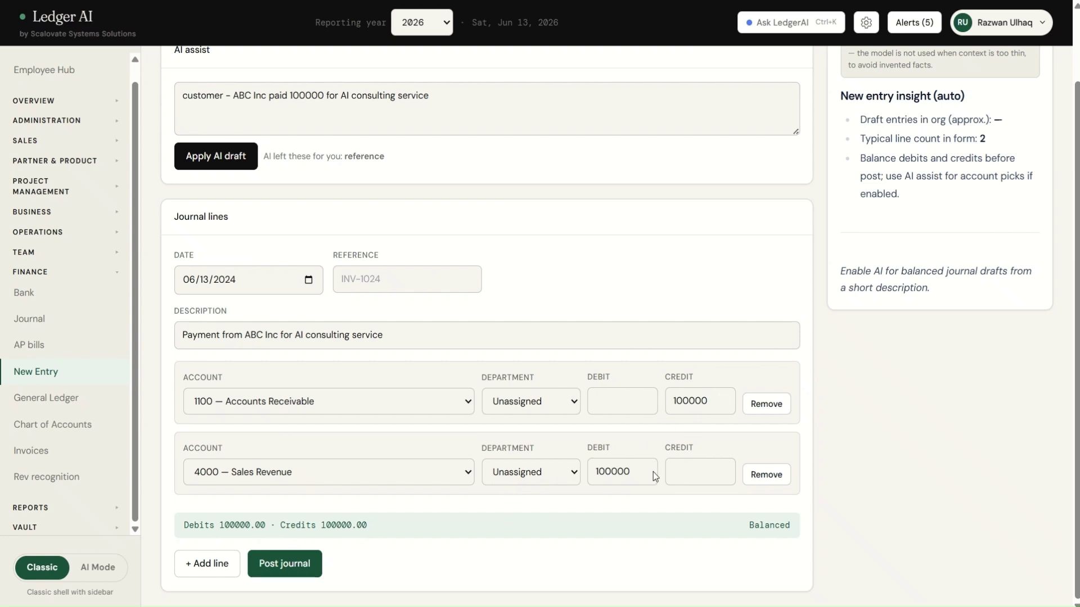
click(542, 403)
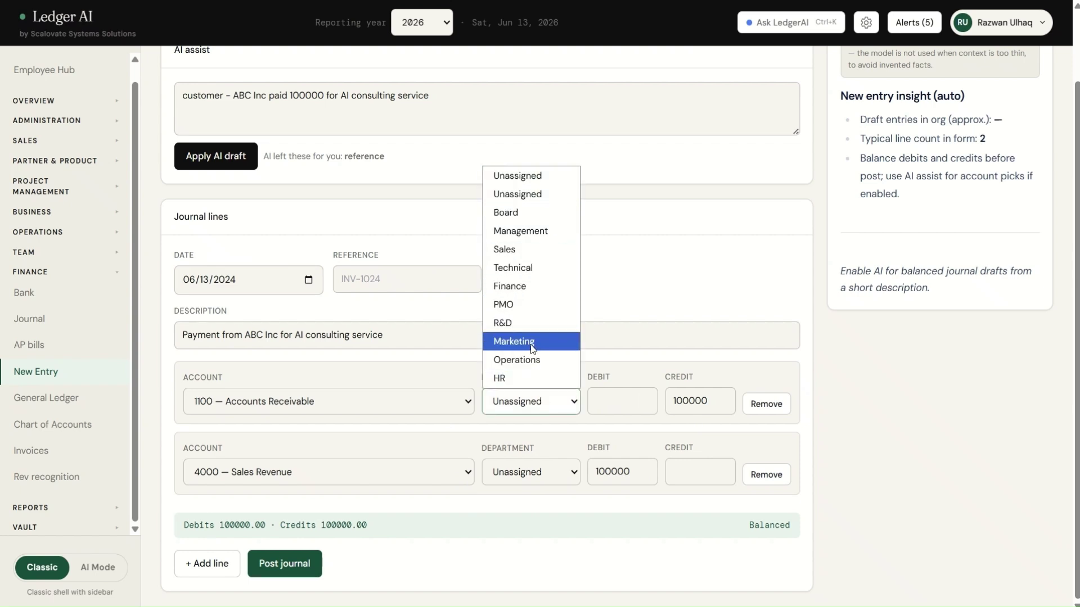
click(536, 262)
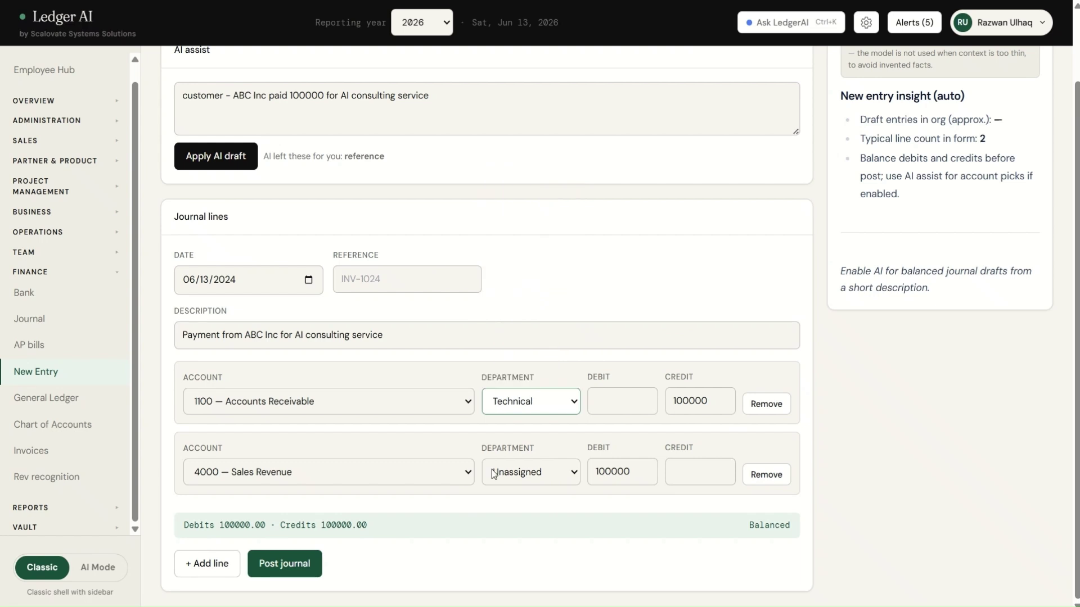
click(531, 465)
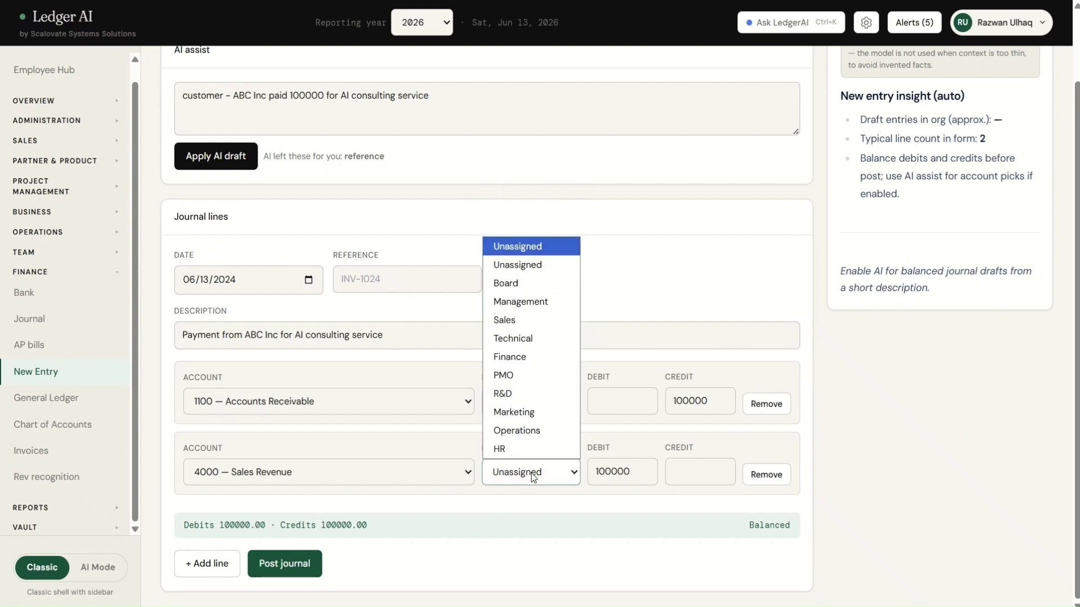
click(532, 339)
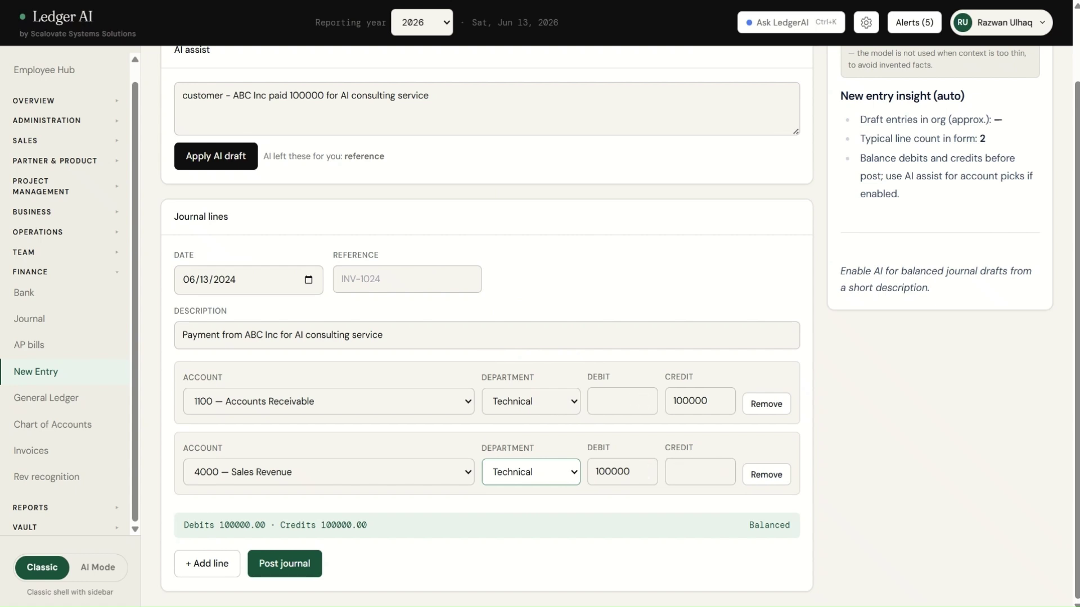
click(282, 567)
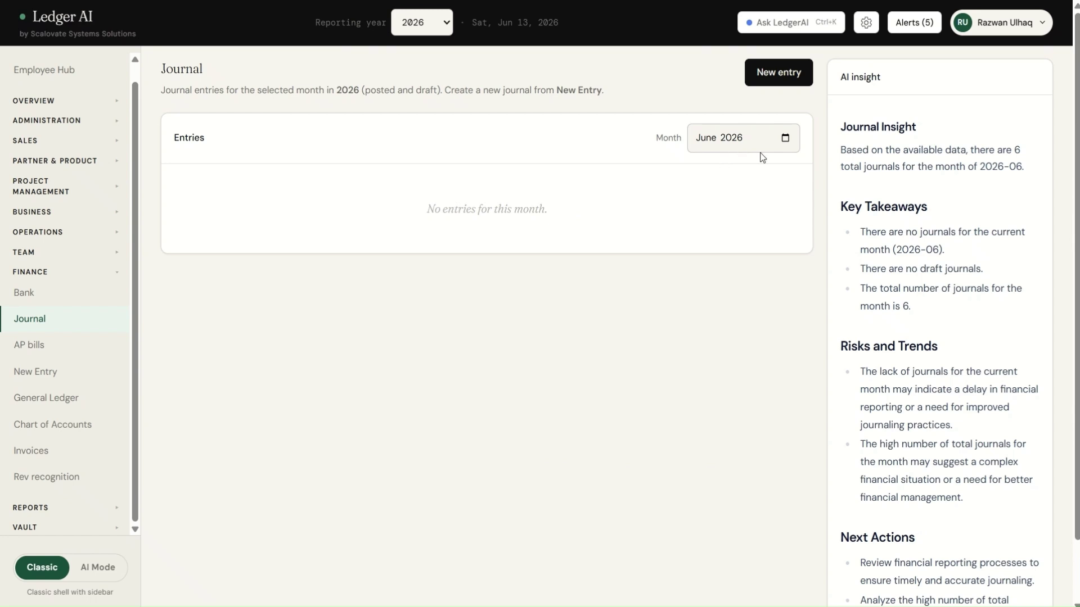
Show the journal entries for May 2026.
click(787, 138)
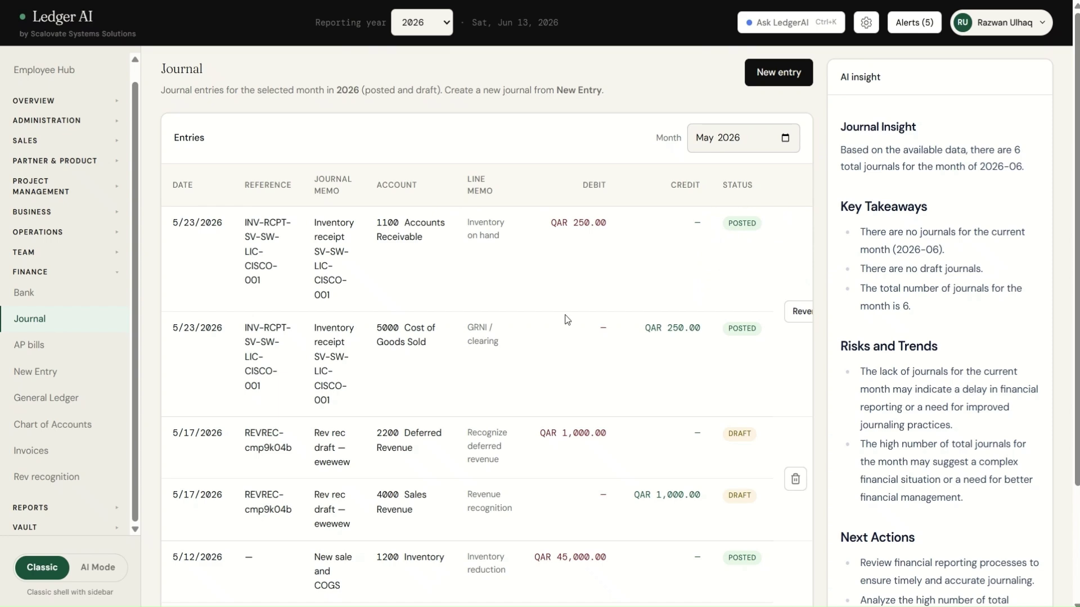
Examine the May 2026 journal entries, including their accounts, debits, credits and statuses.
scroll(523, 405, down, 3)
scroll(524, 409, up, 3)
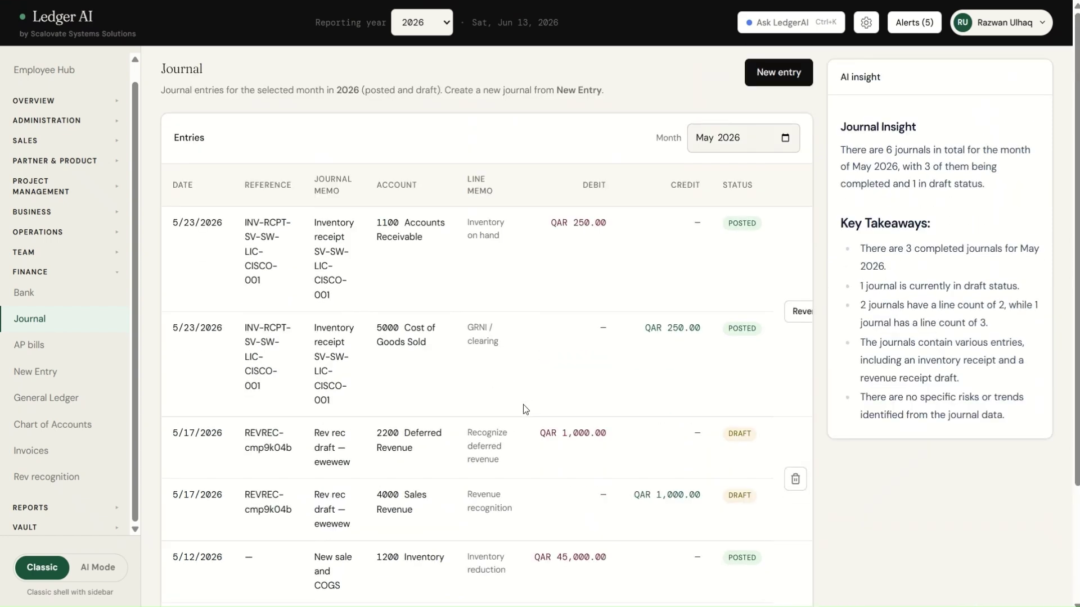
scroll(523, 404, right, 2)
scroll(523, 404, left, 2)
scroll(523, 404, down, 3)
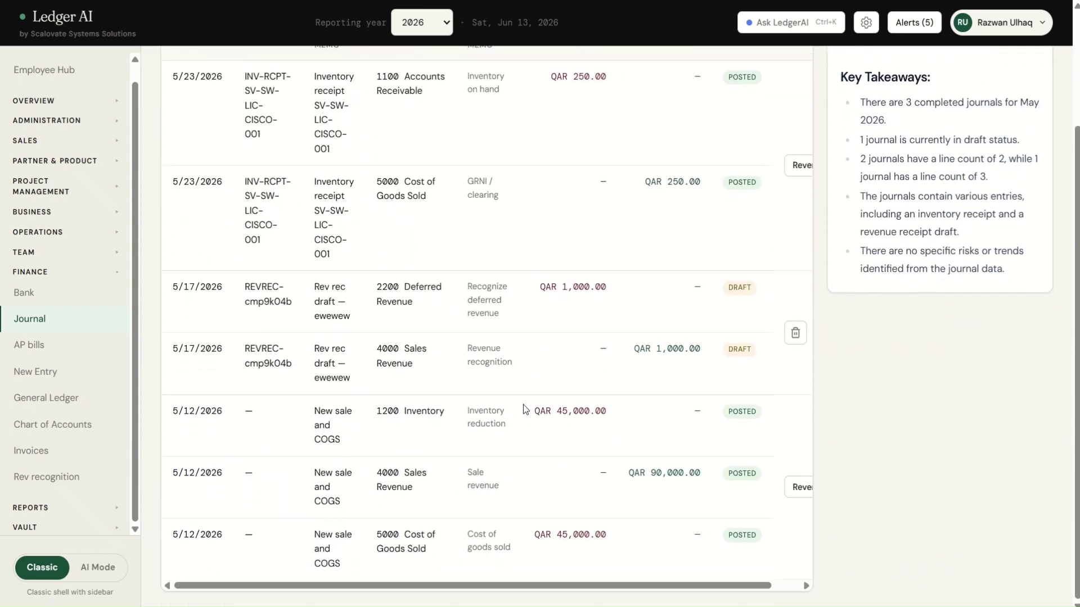
scroll(523, 404, up, 3)
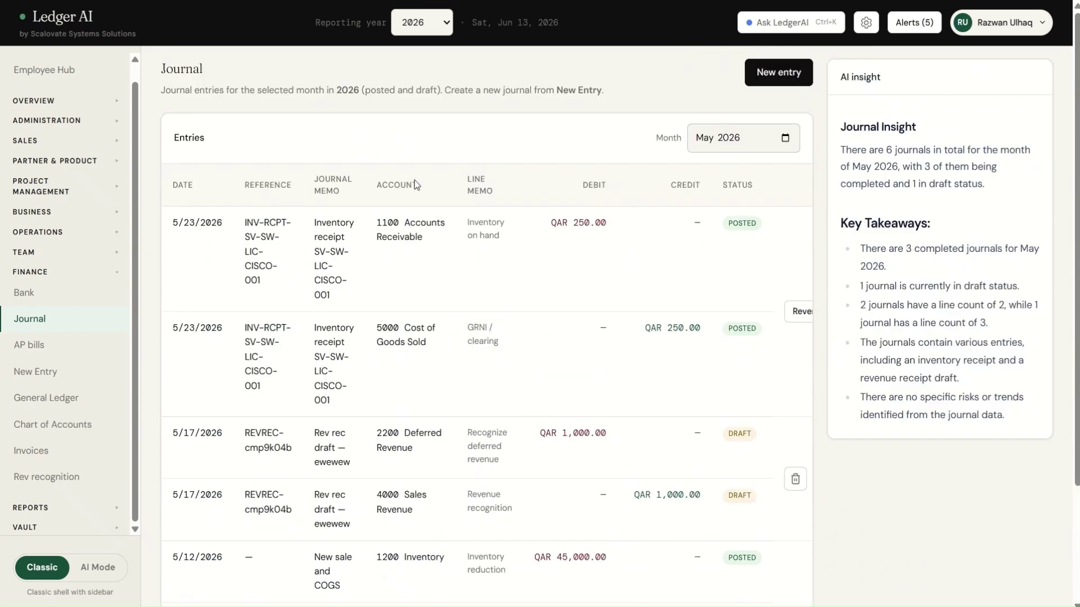
Show the journal entries for June 2026 and read that month's AI insight.
click(789, 148)
click(748, 218)
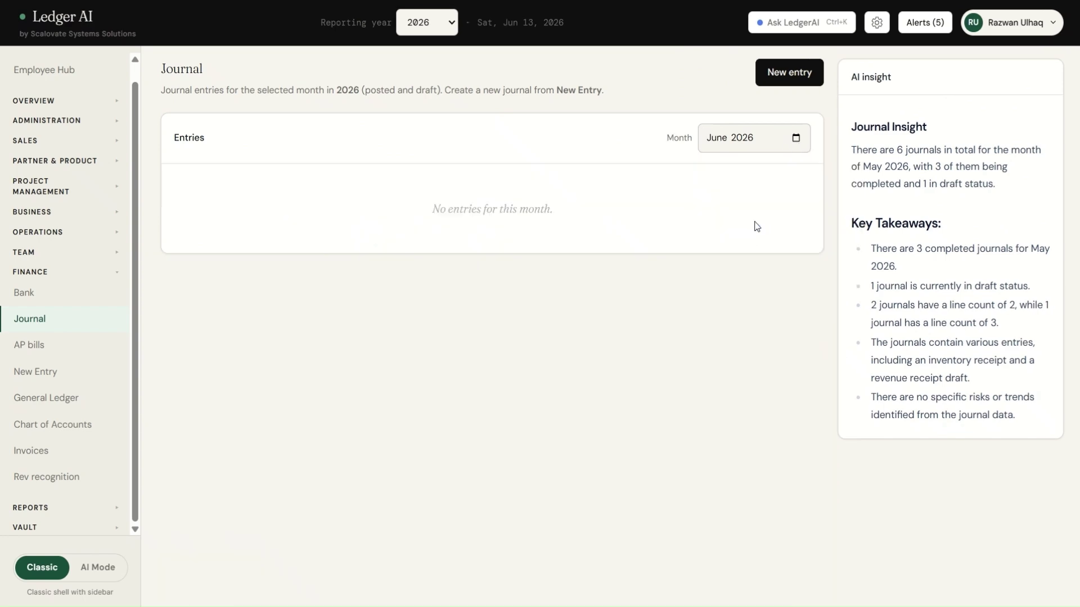
scroll(525, 286, down, 1)
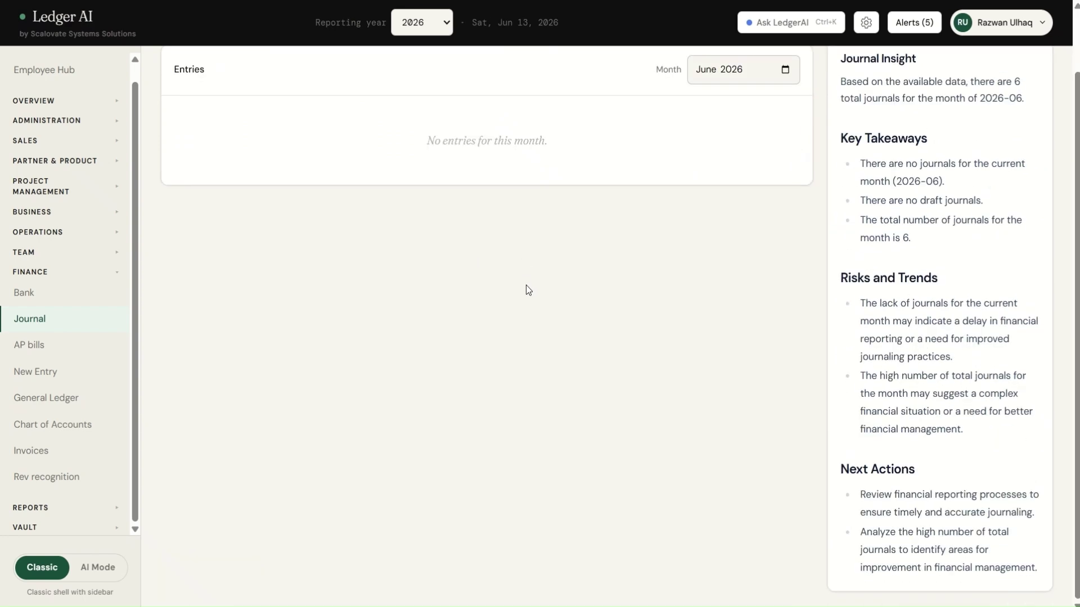
scroll(525, 286, up, 1)
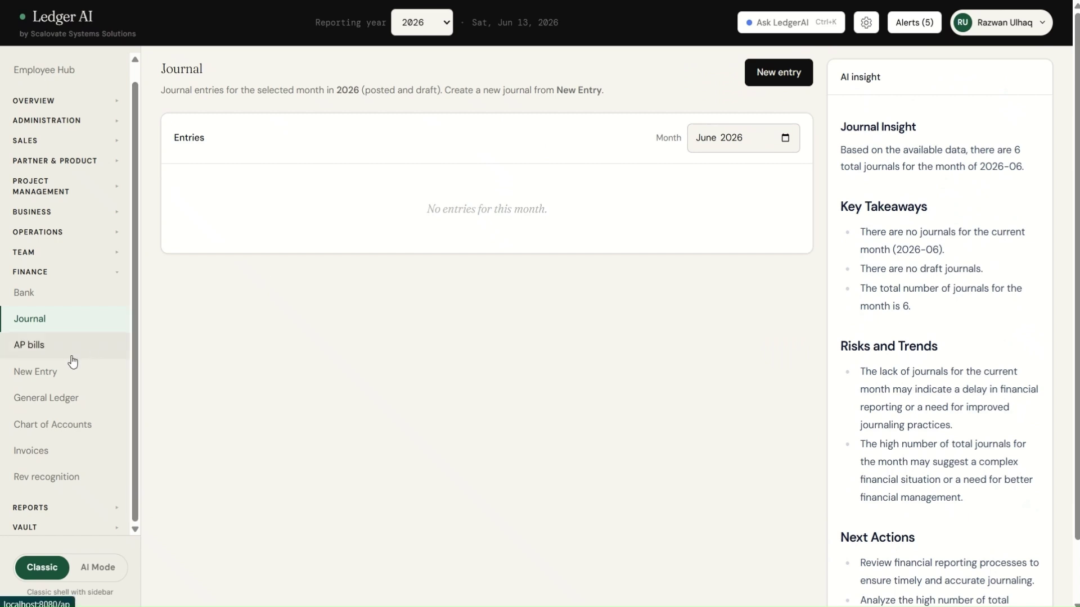
Open the accounts payable bills and examine the new draft bill form with its expense account choices.
click(35, 354)
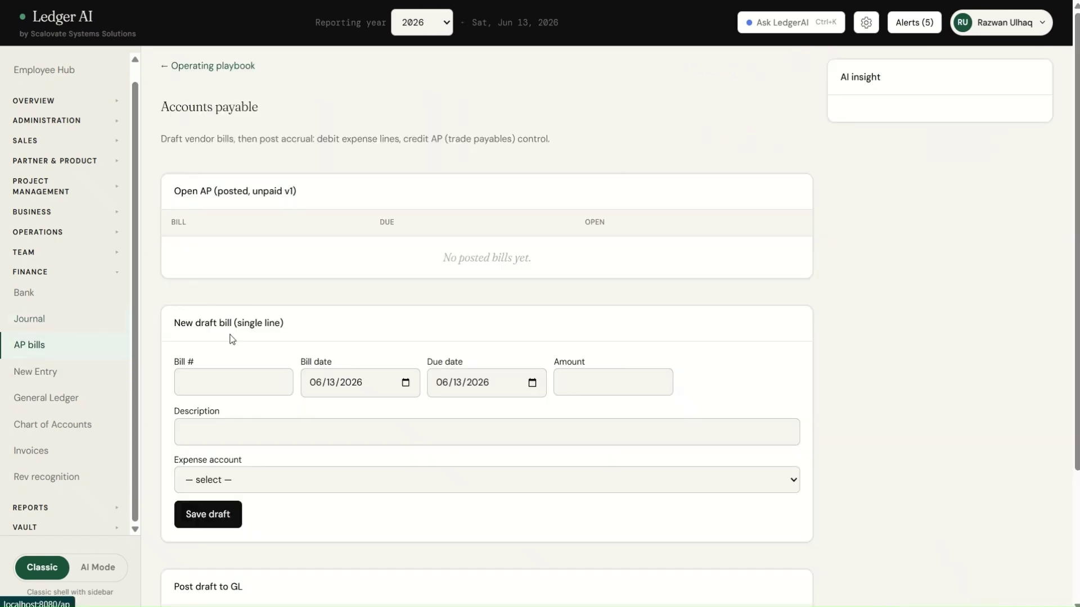
scroll(453, 299, down, 2)
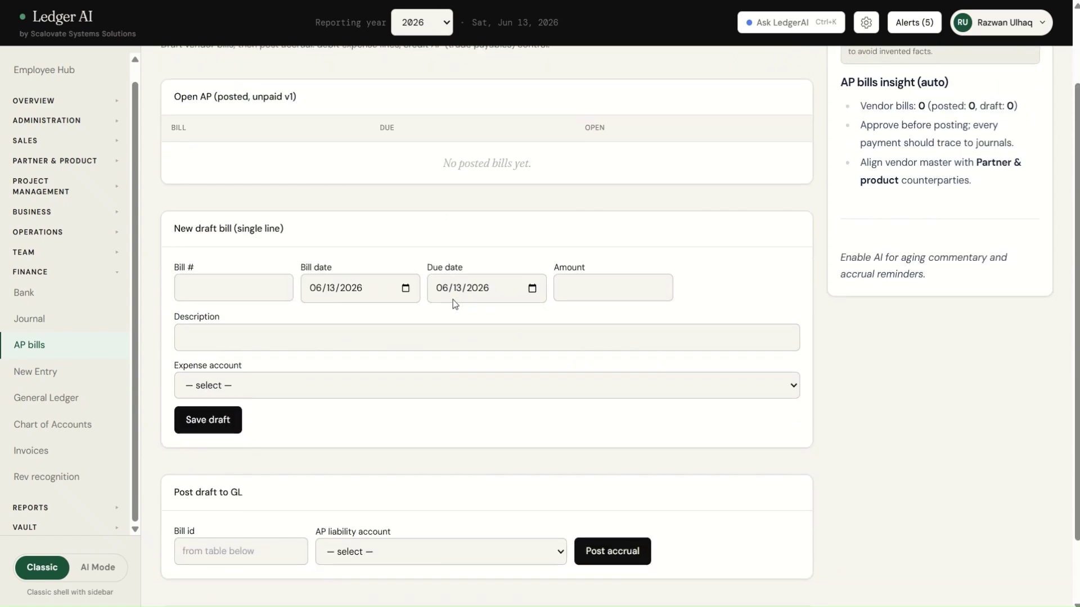
scroll(453, 299, up, 2)
scroll(454, 299, down, 1)
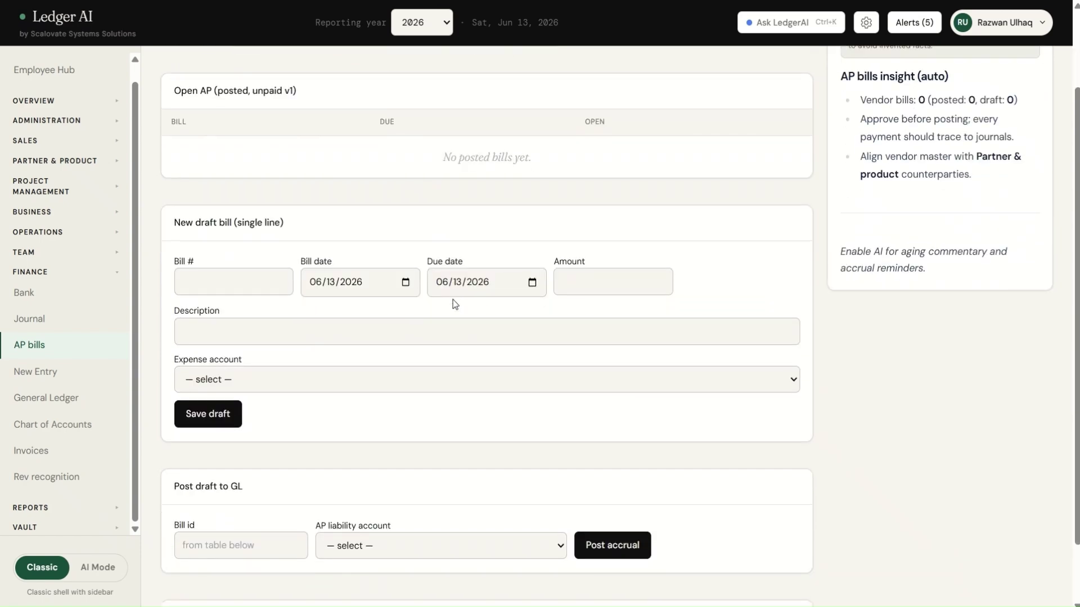
click(220, 388)
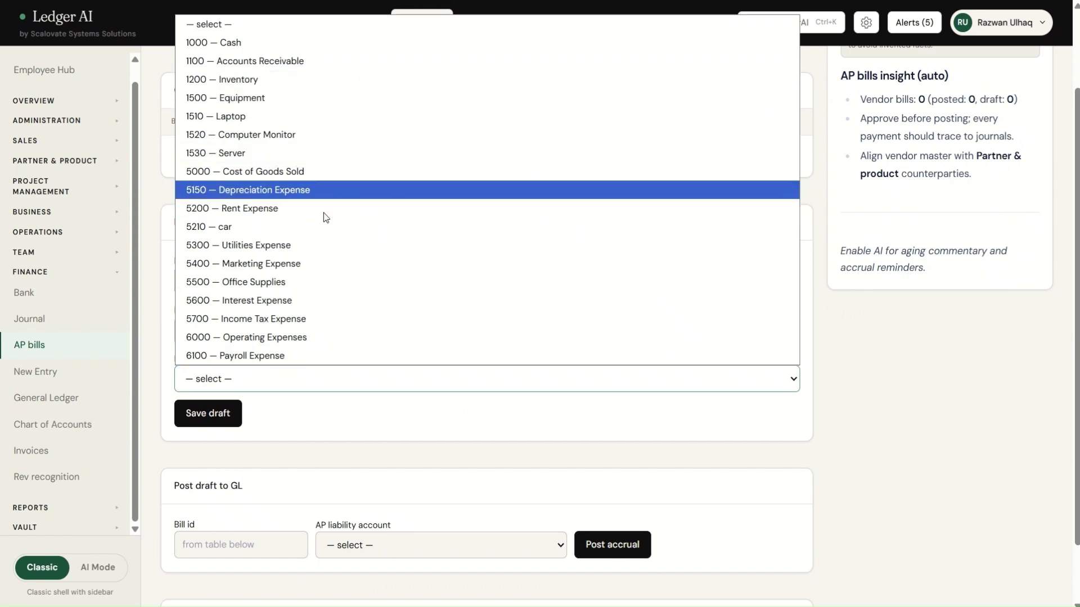
click(320, 426)
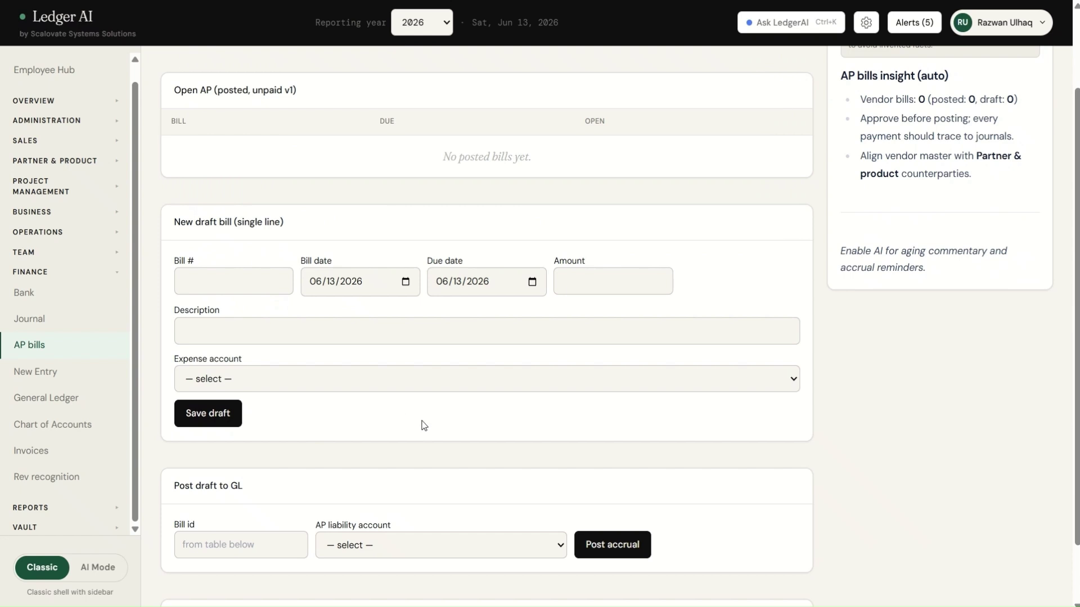
Examine the section for posting a draft bill to GL and its AP liability account choices.
scroll(358, 424, down, 1)
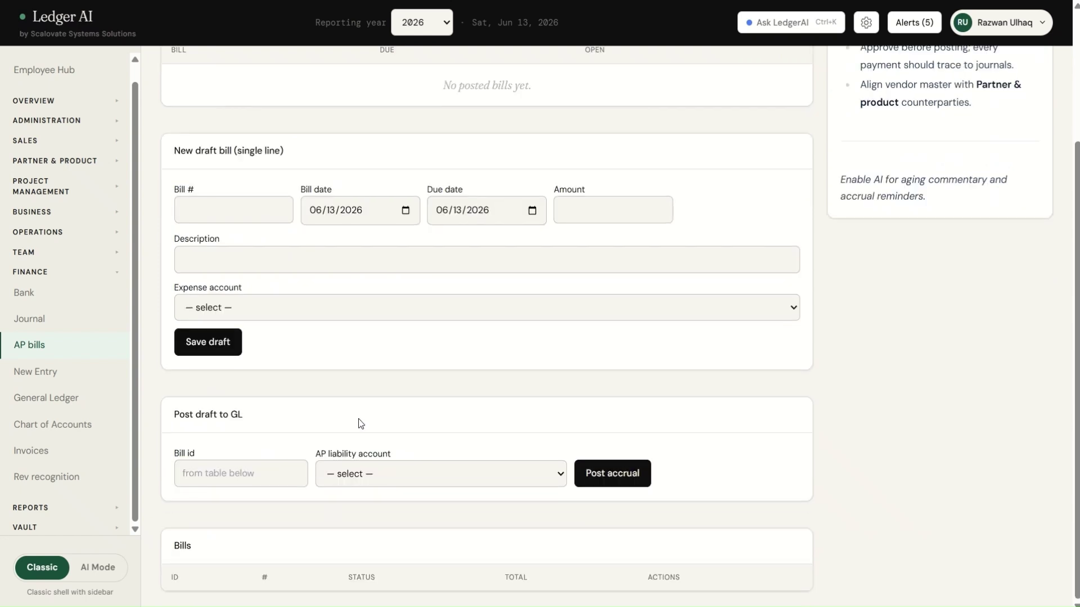
click(522, 475)
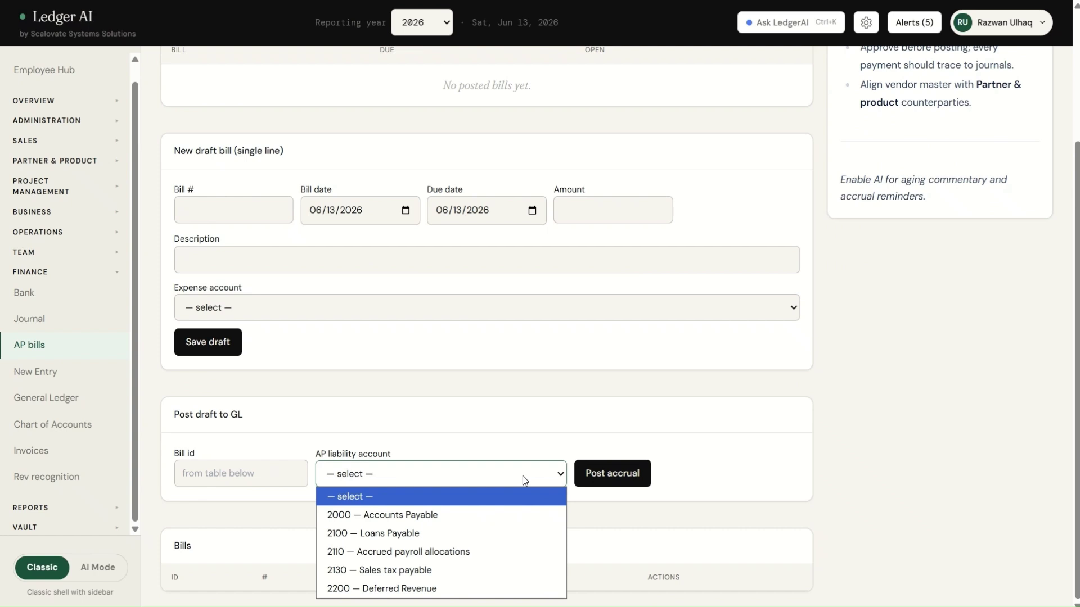
click(507, 434)
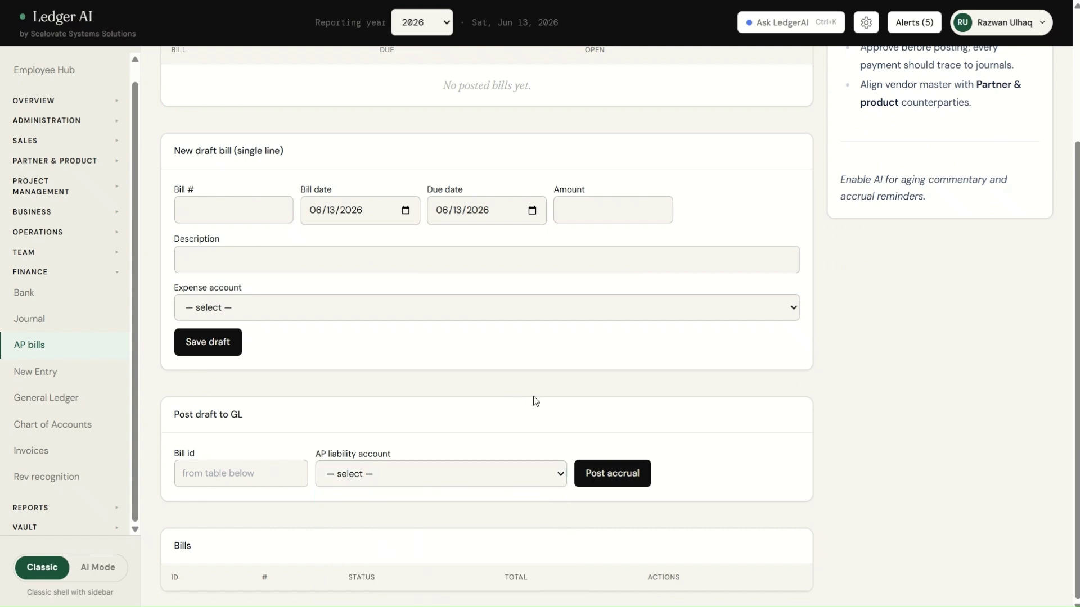
scroll(533, 396, up, 3)
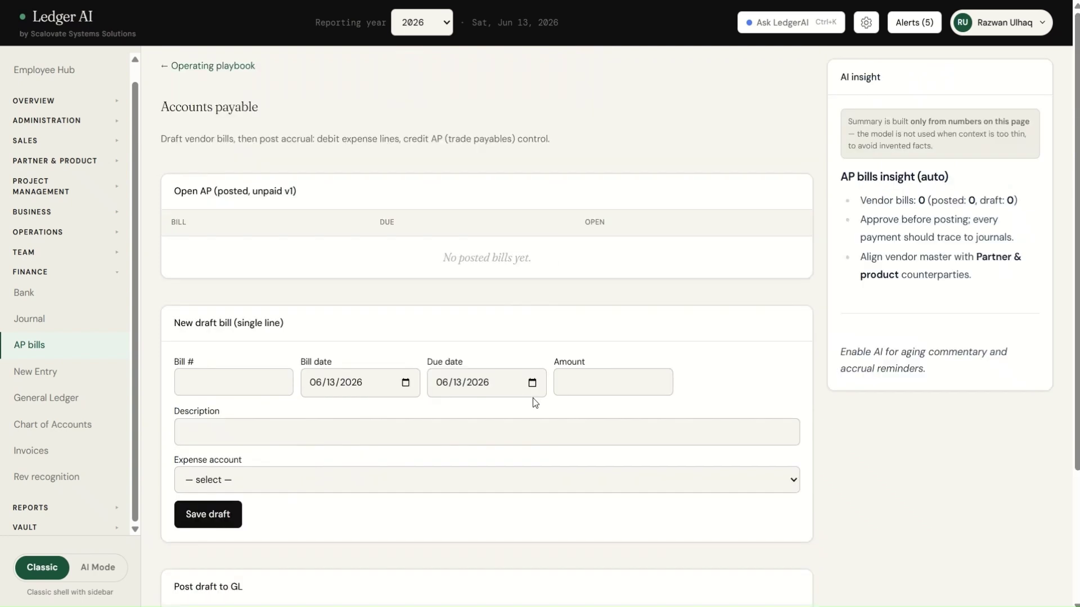
Open the general ledger and view the activity of the Accounts Receivable, Inventory, Laptop and Computer Monitor accounts.
click(42, 379)
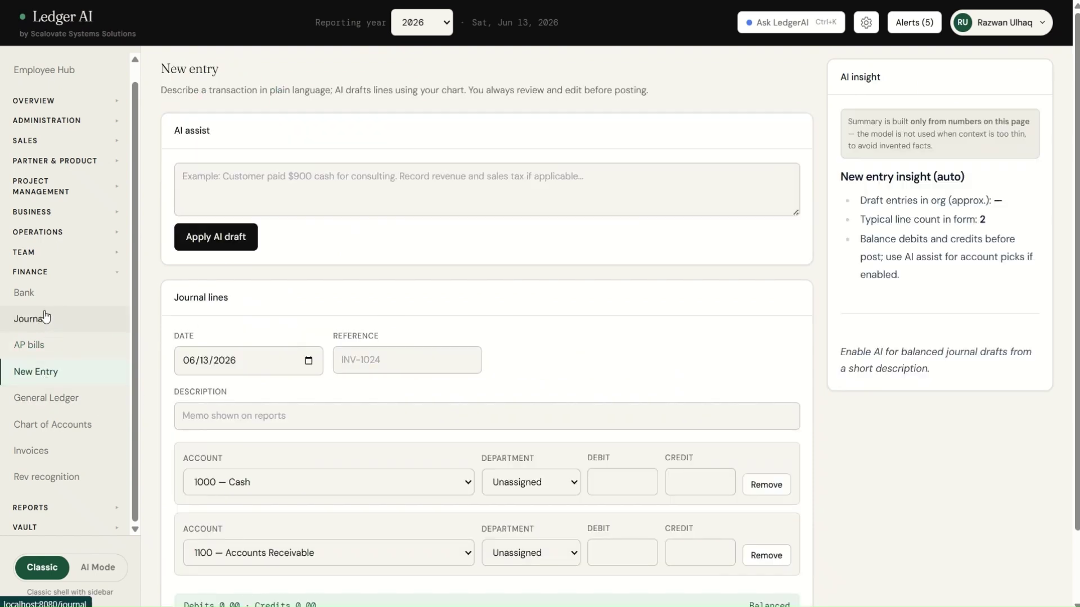
click(43, 412)
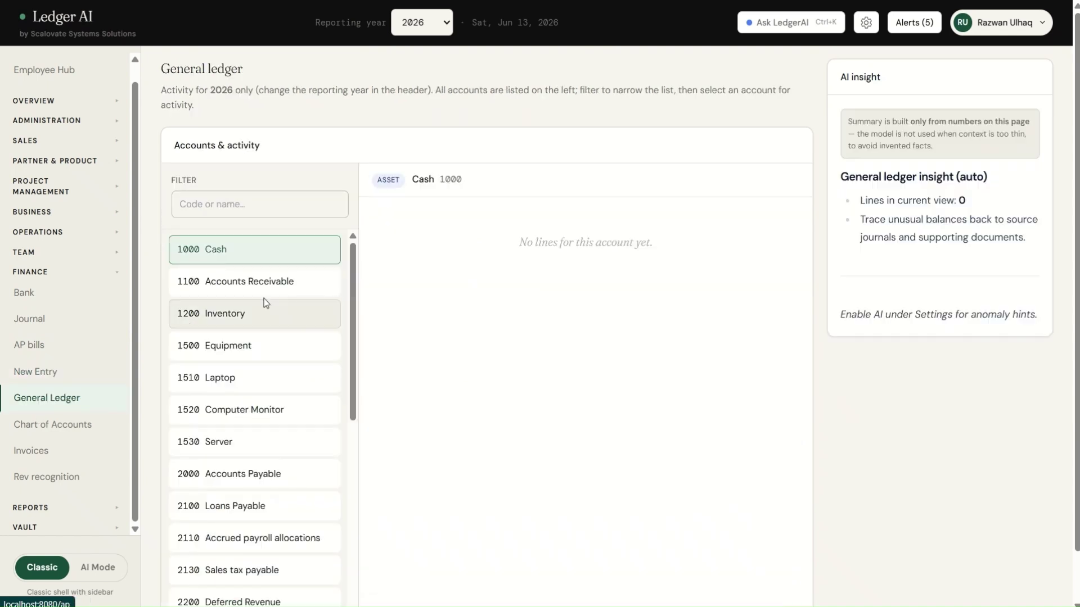
click(239, 301)
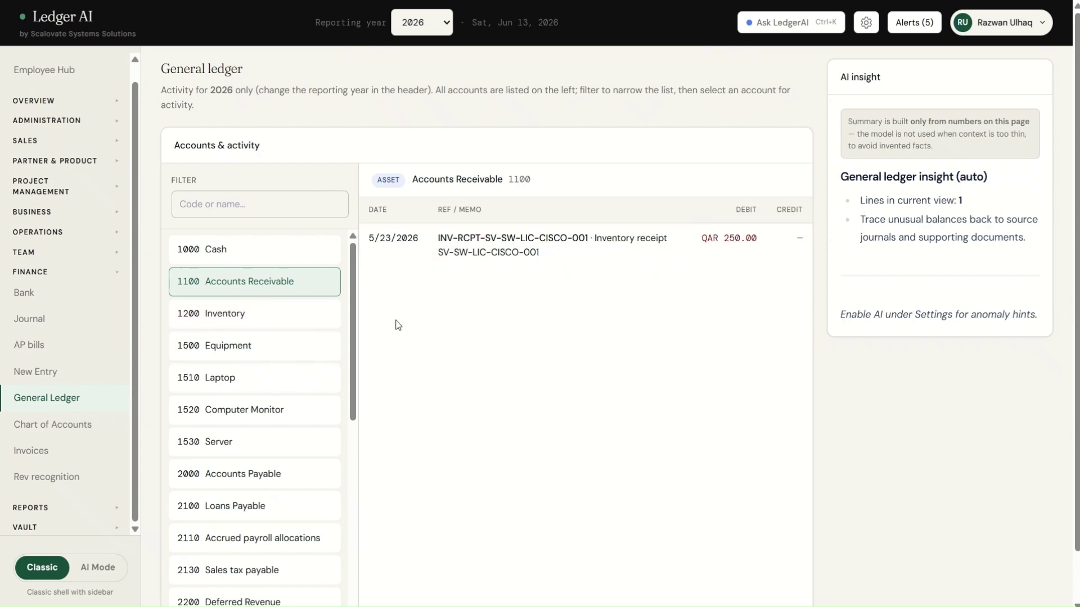
click(219, 309)
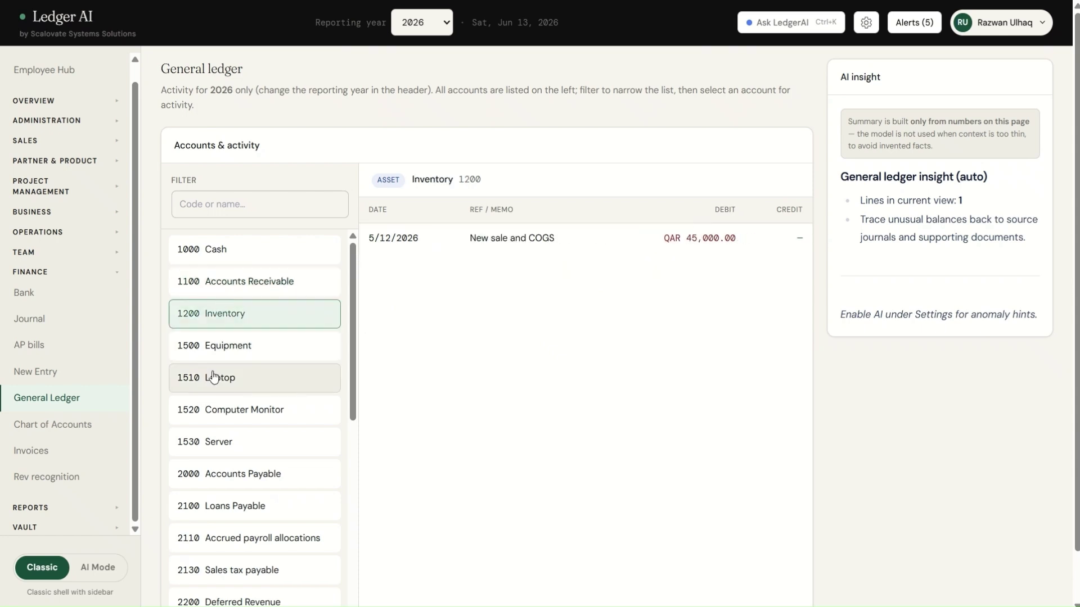
click(211, 381)
click(220, 419)
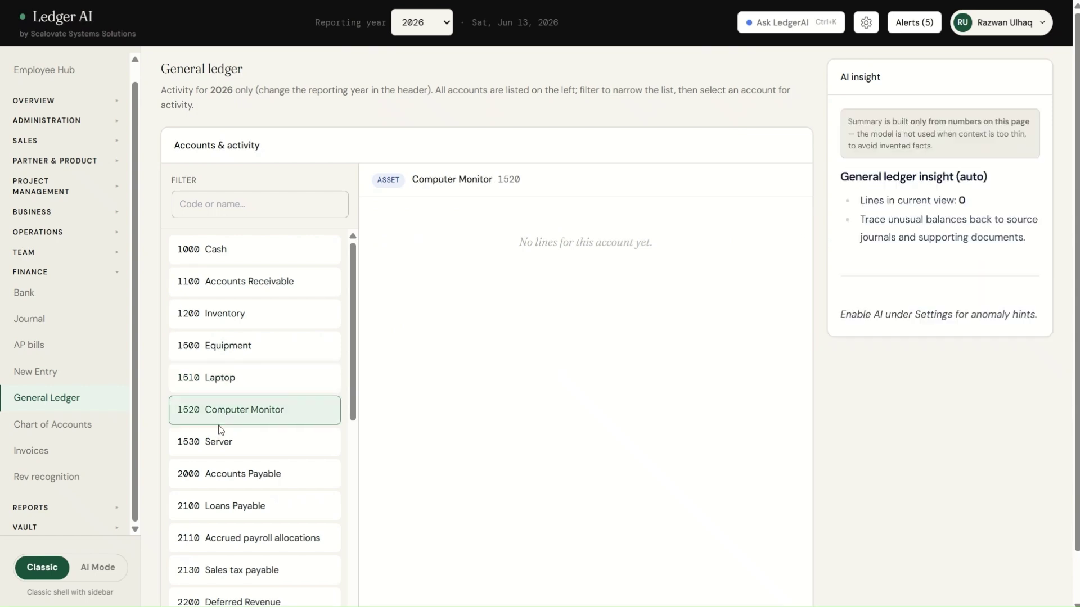
View the general ledger activity of the Marketing Expense, Utilities Expense, car and Rent Expense accounts.
scroll(219, 439, down, 10)
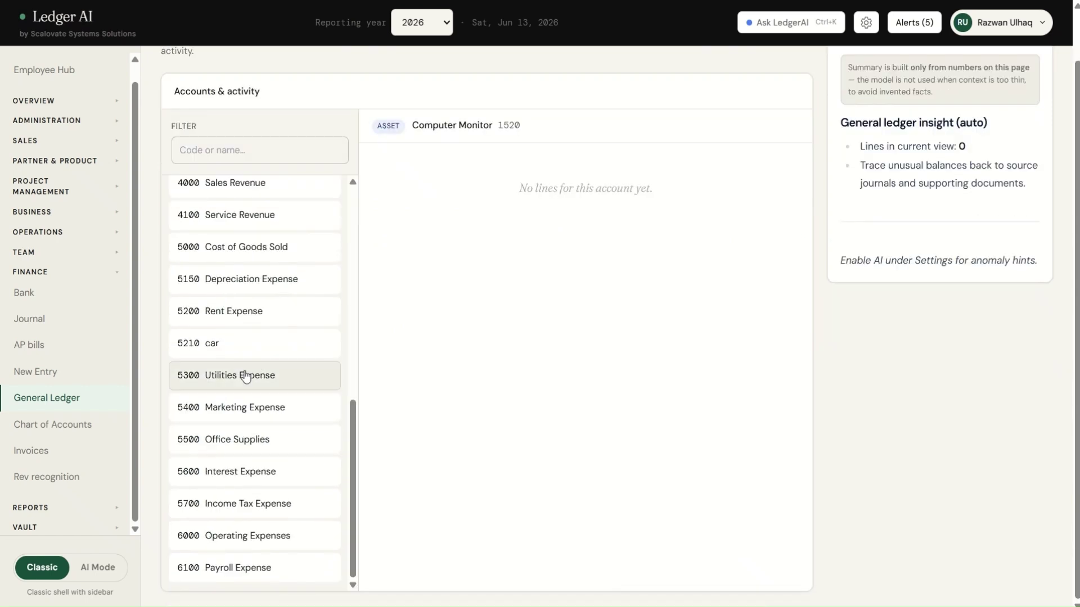
click(229, 416)
click(240, 381)
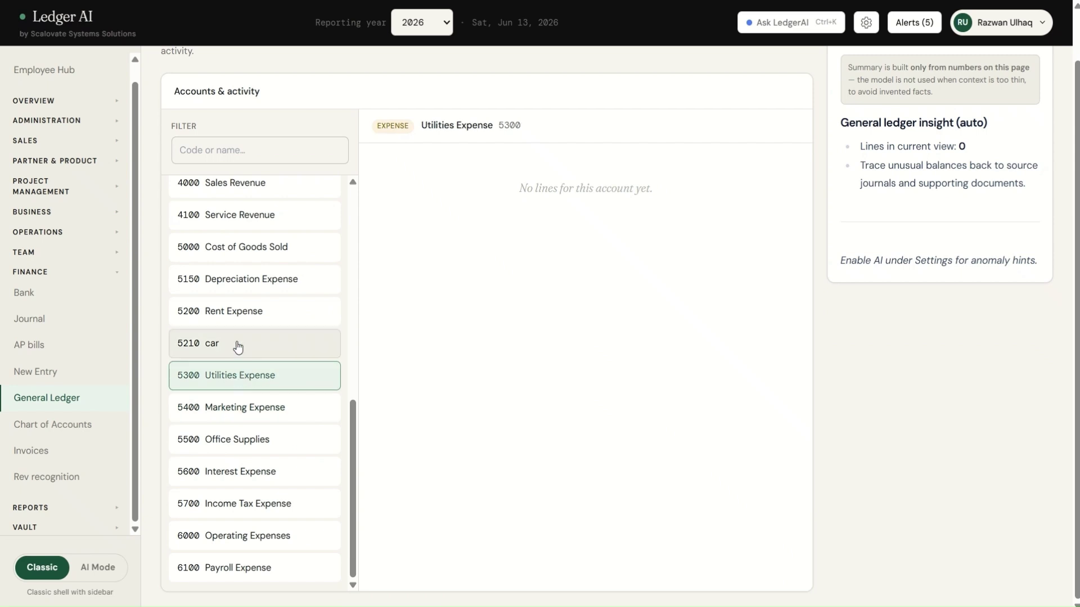
click(238, 344)
click(241, 313)
Filter the ledger accounts by "lap", view the Laptop account's activity and clear the filter.
scroll(244, 316, up, 5)
scroll(244, 316, up, 2)
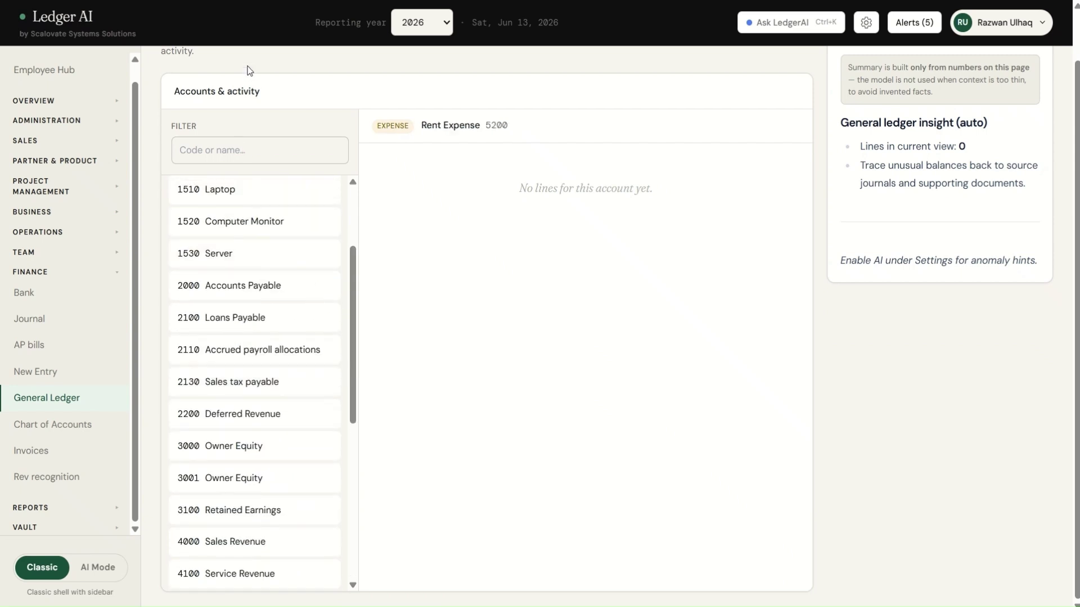
click(229, 153)
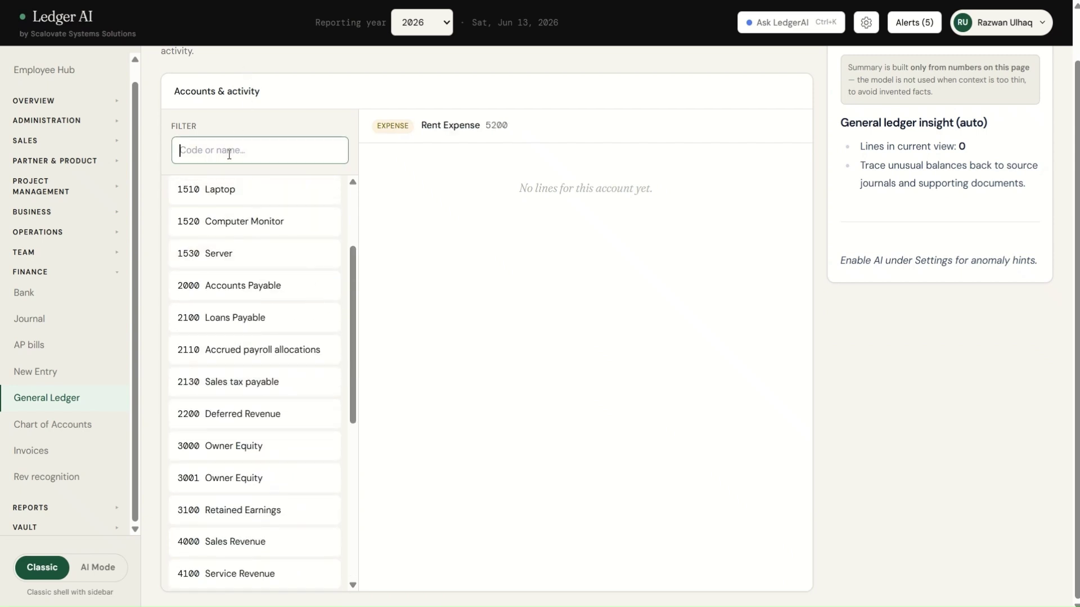
text(lap)
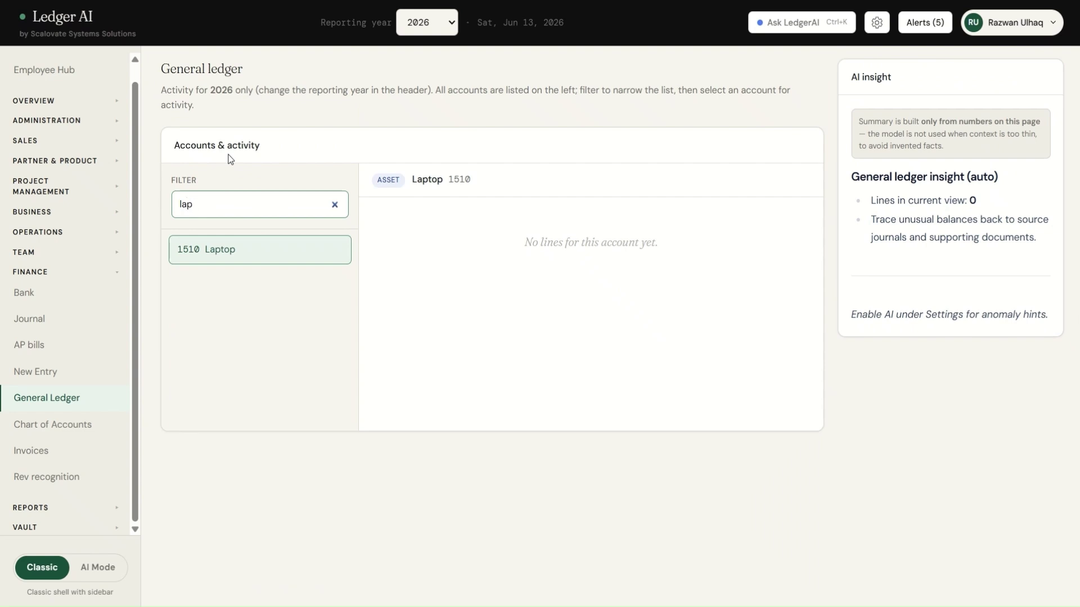
click(203, 249)
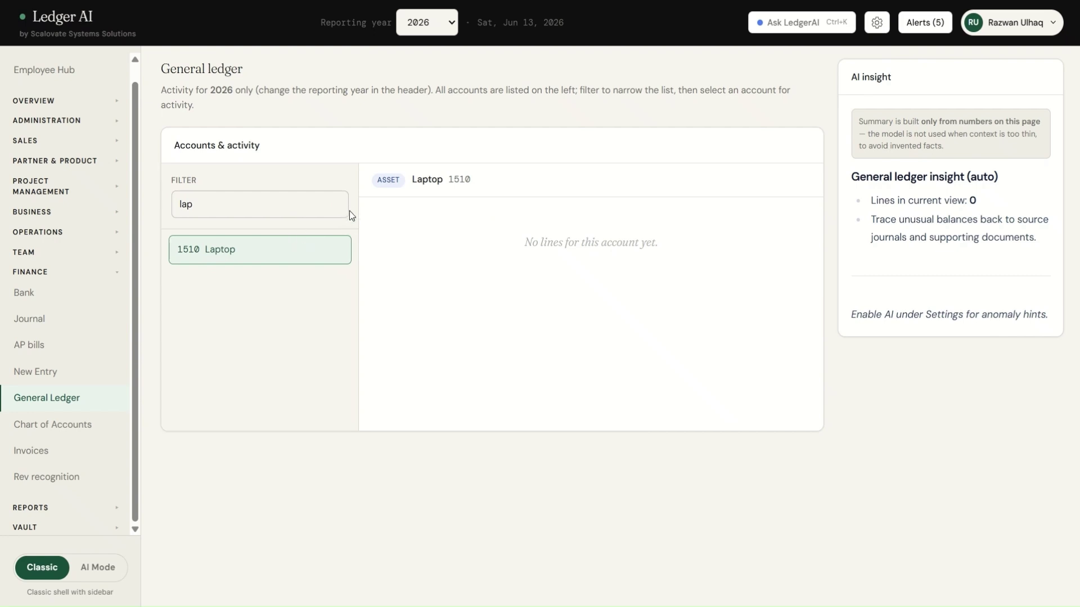
click(335, 206)
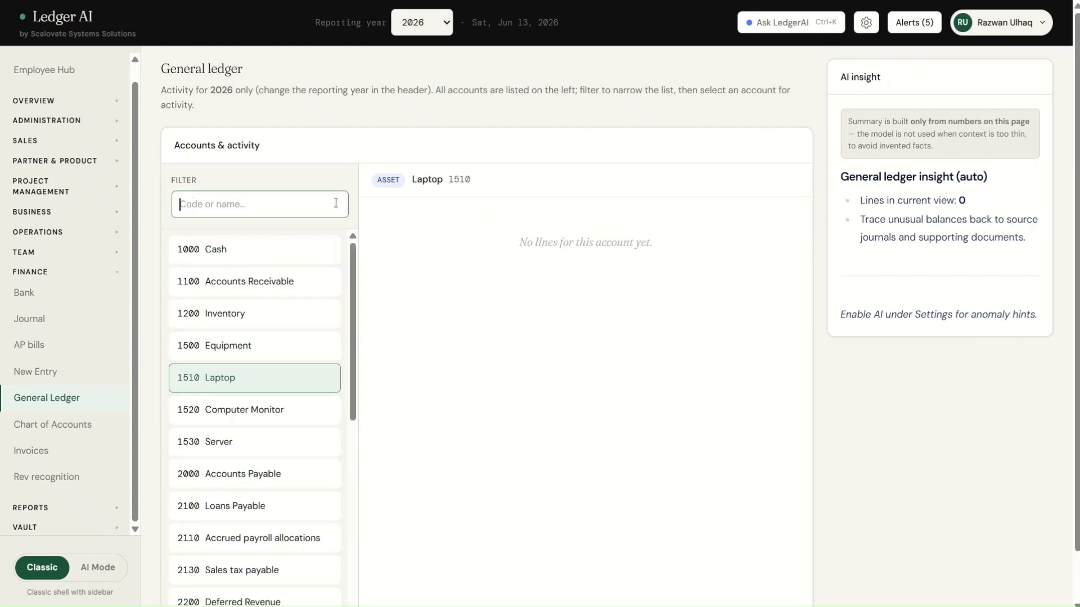
Open the chart of accounts and look through the full list of account codes, names, types and statuses.
click(44, 426)
scroll(374, 380, down, 4)
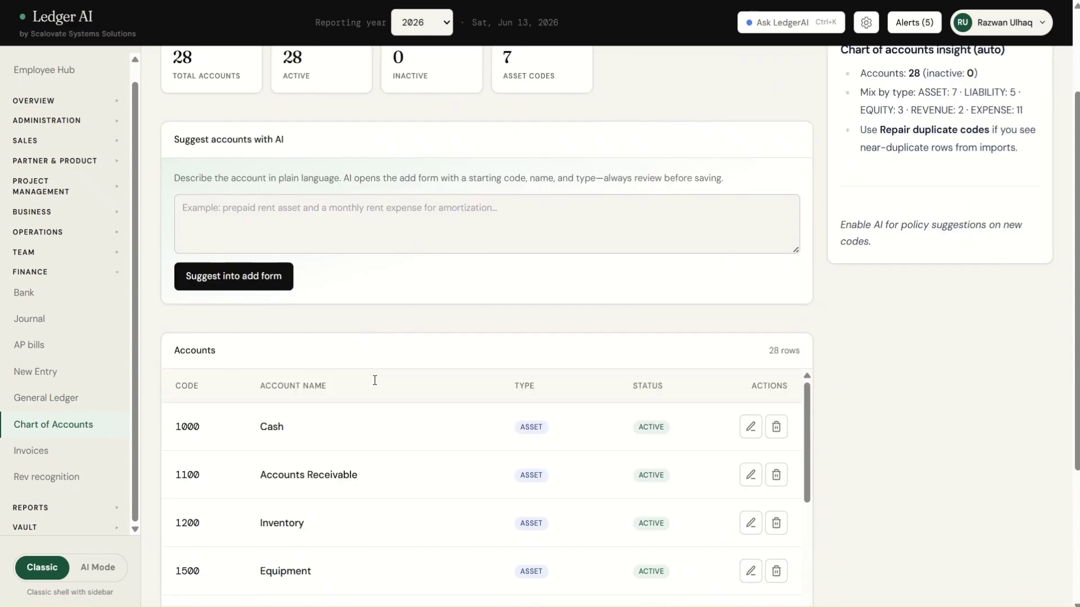
scroll(374, 378, down, 6)
scroll(374, 383, down, 8)
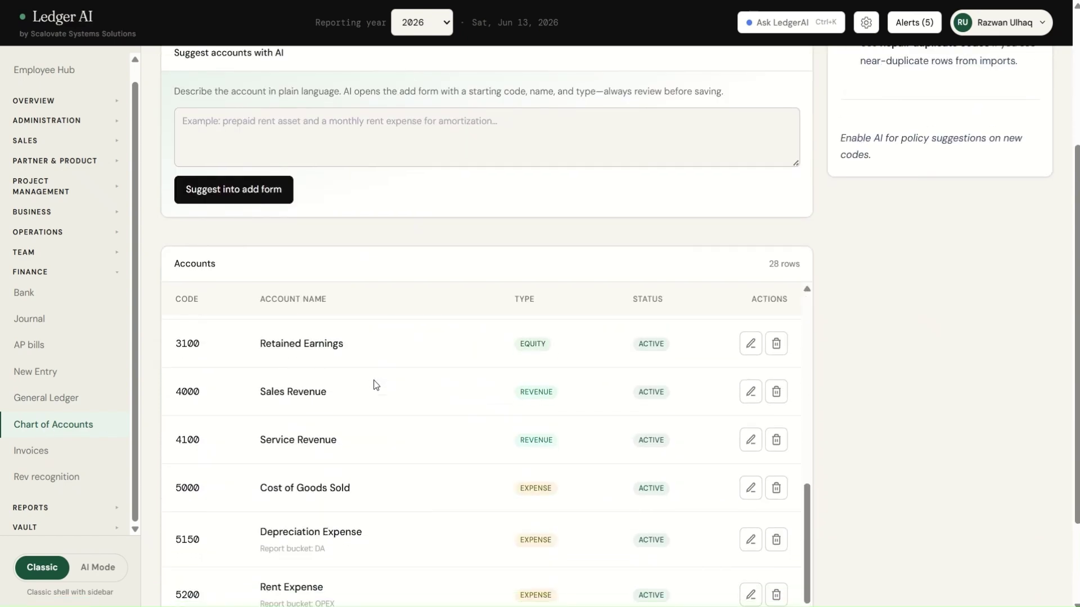
scroll(817, 365, down, 2)
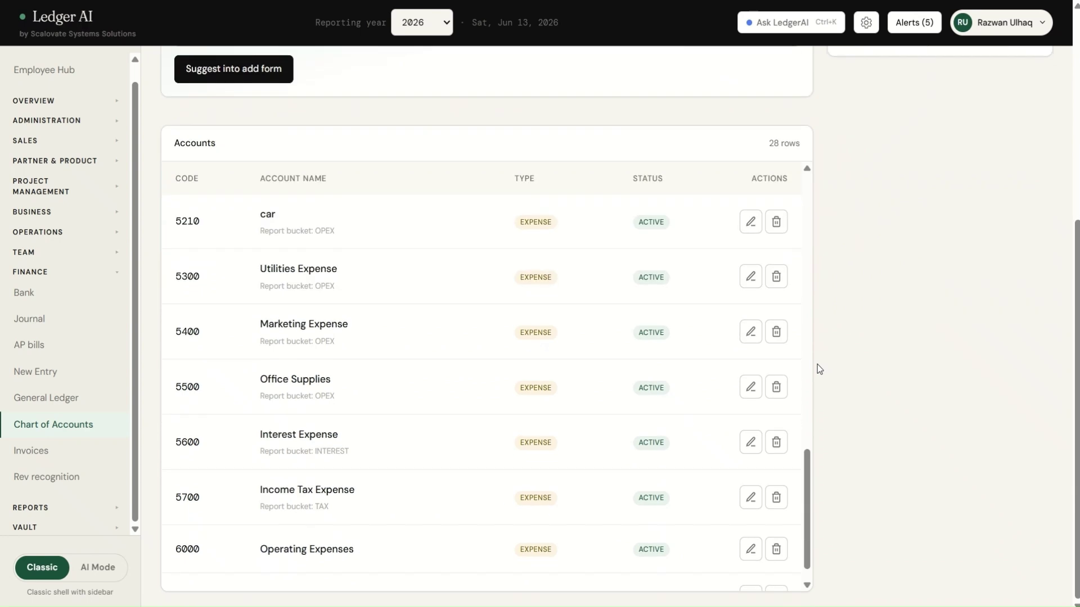
scroll(662, 368, down, 1)
scroll(662, 370, up, 8)
scroll(661, 365, up, 8)
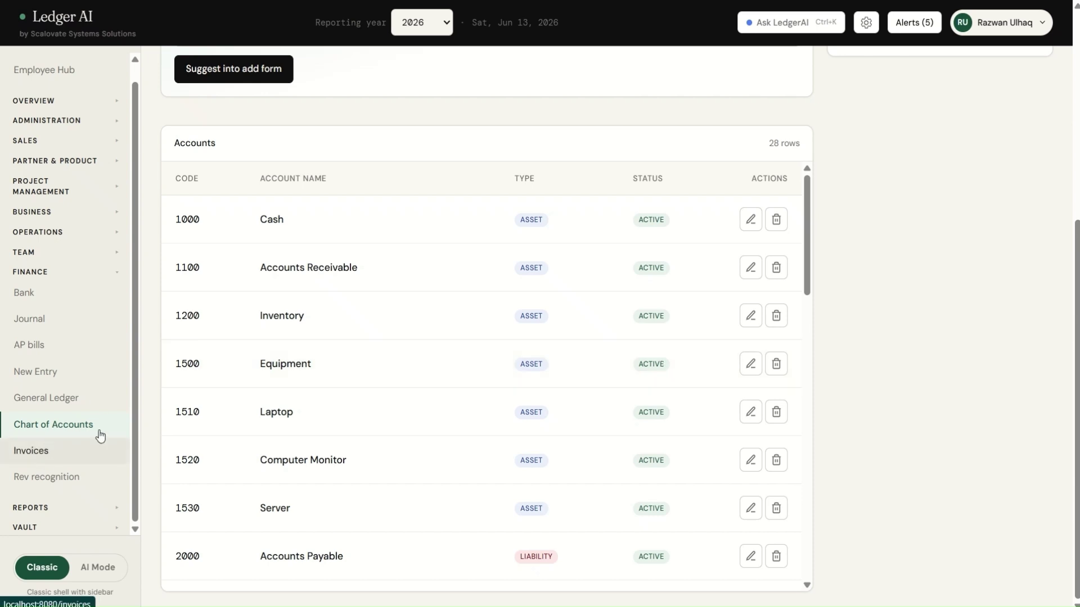
Open the invoices page and look through the milestone billing form, its scheduled payment options, the issued invoices and the AI reminder section.
click(29, 450)
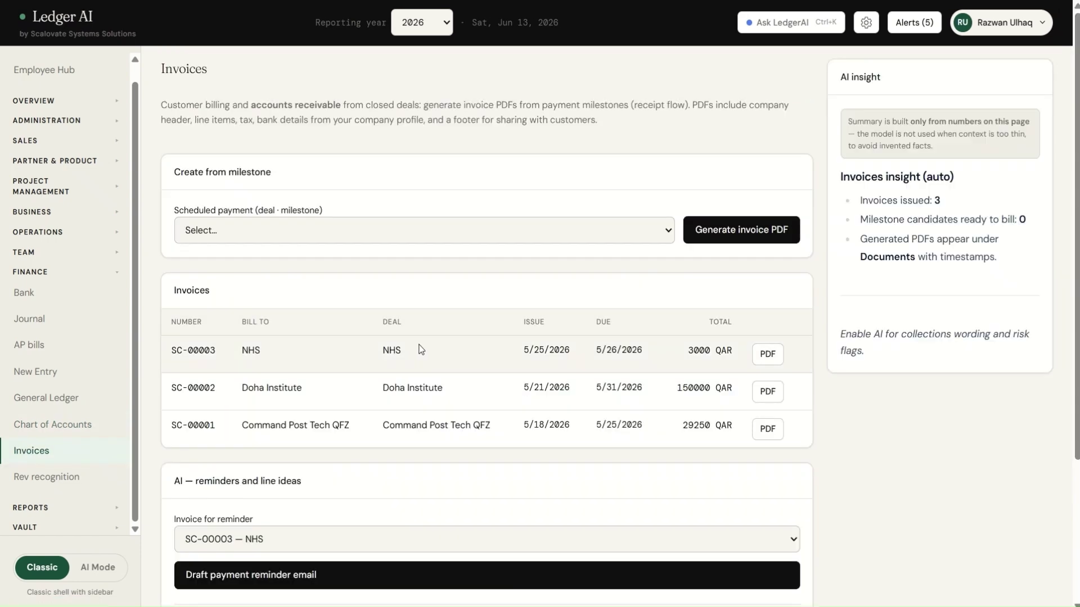
scroll(420, 350, down, 4)
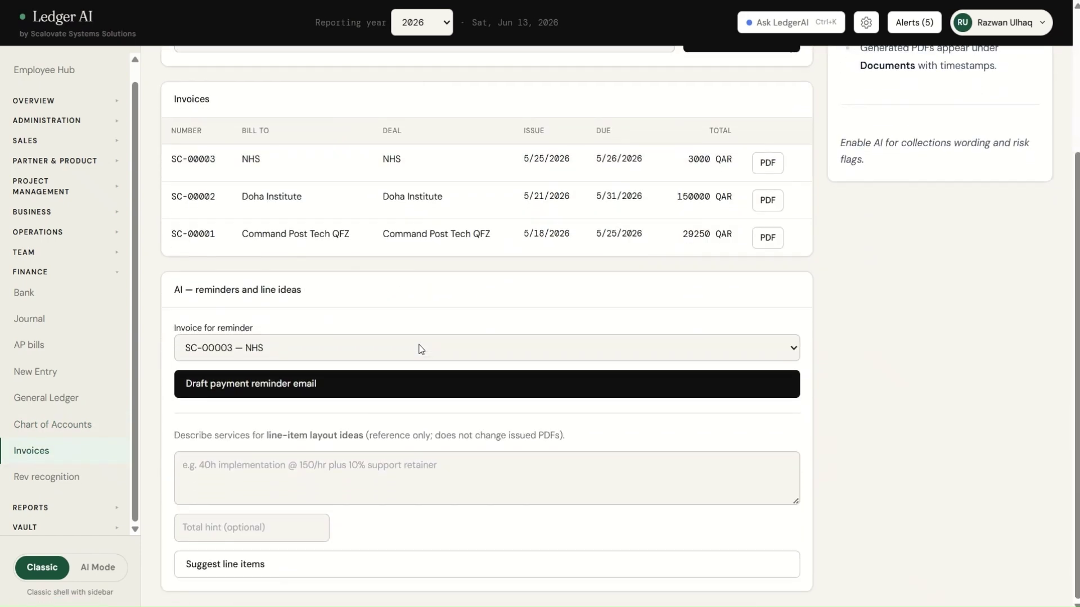
scroll(421, 349, up, 4)
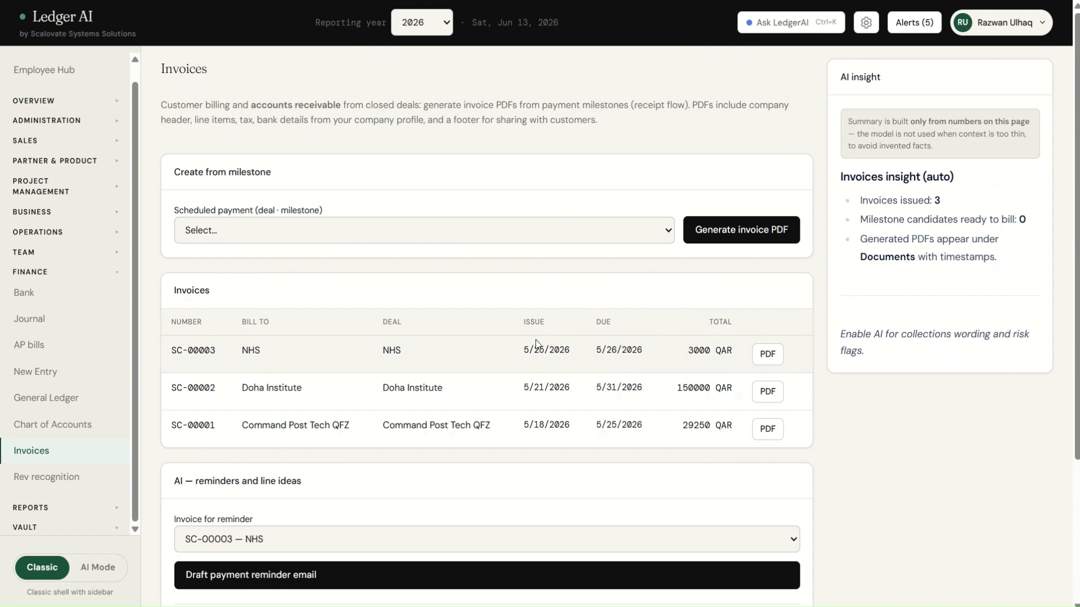
right_click(604, 226)
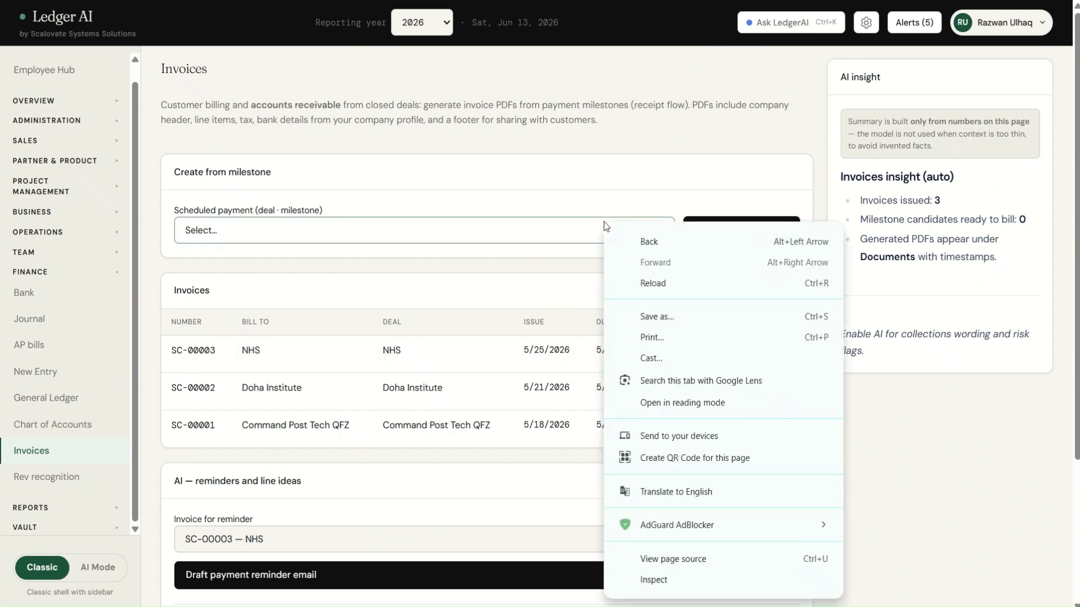
click(542, 231)
click(541, 231)
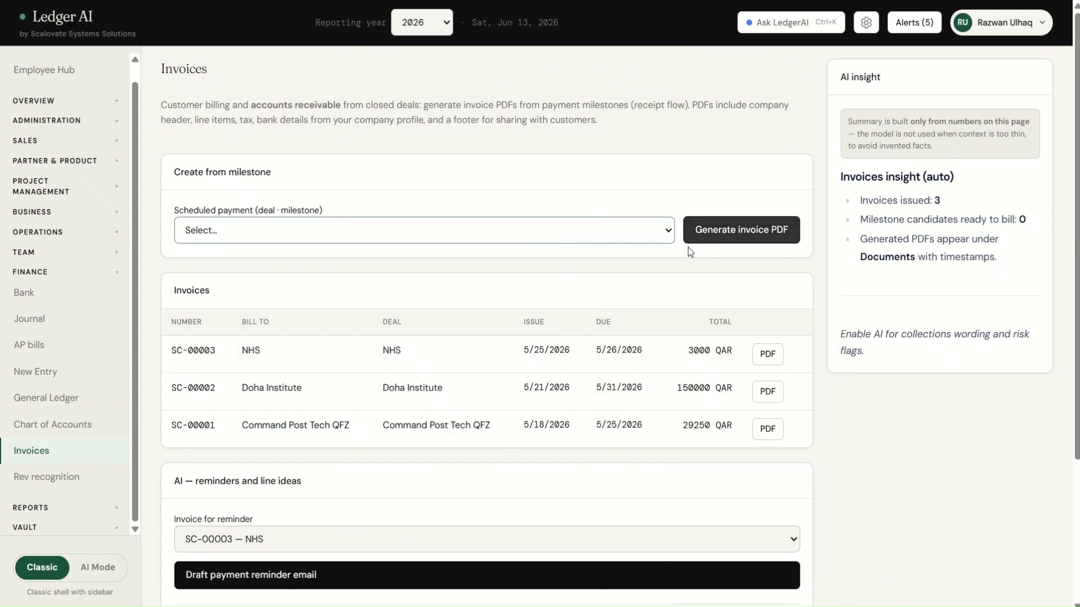
scroll(360, 424, down, 3)
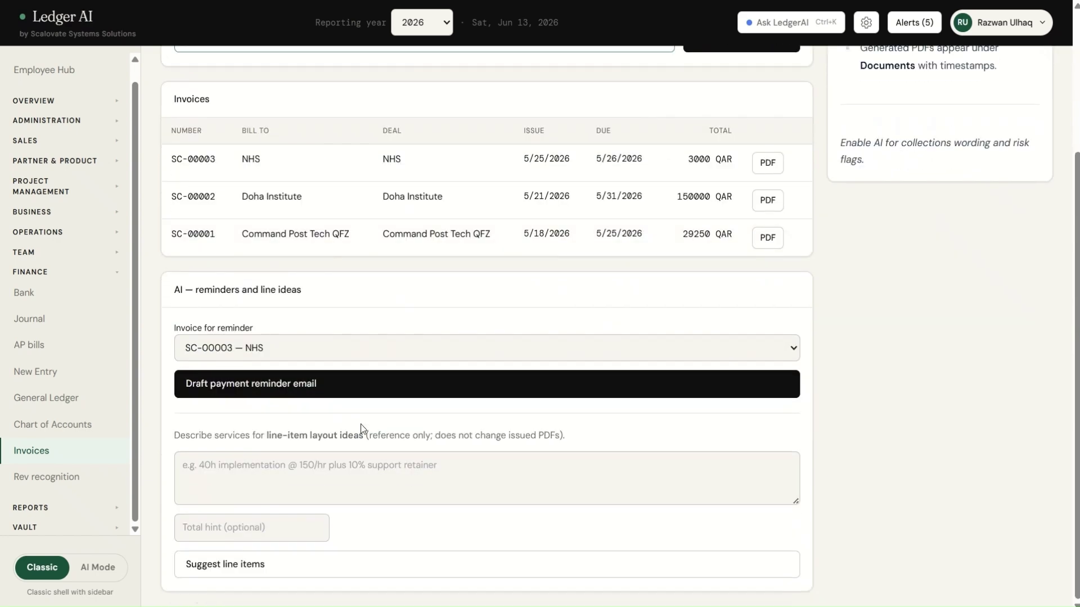
scroll(410, 316, up, 3)
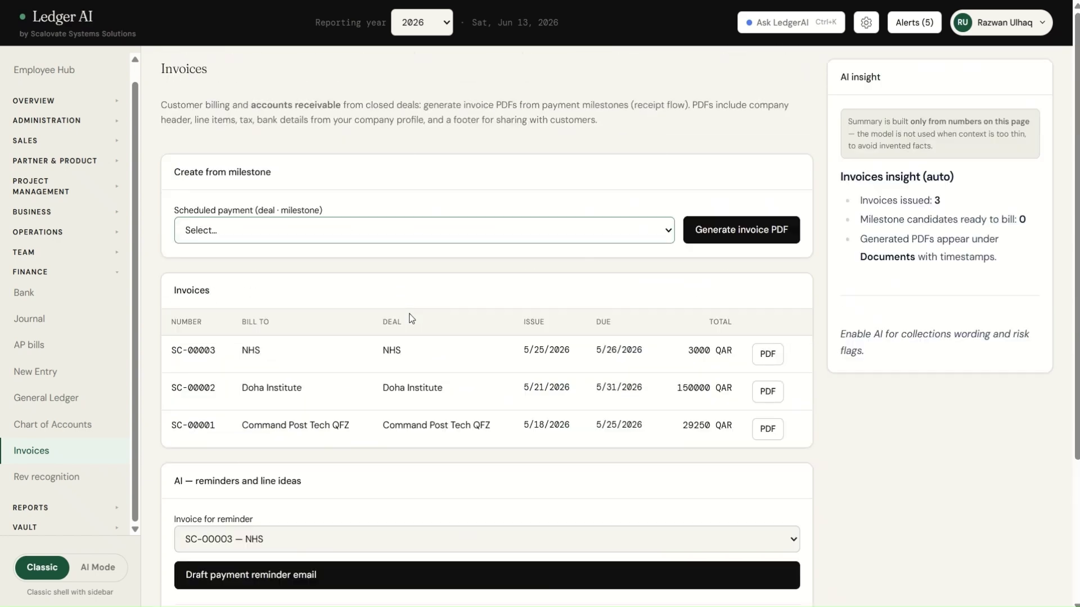
View the revenue recognition schedules and collapse the Finance section.
click(58, 482)
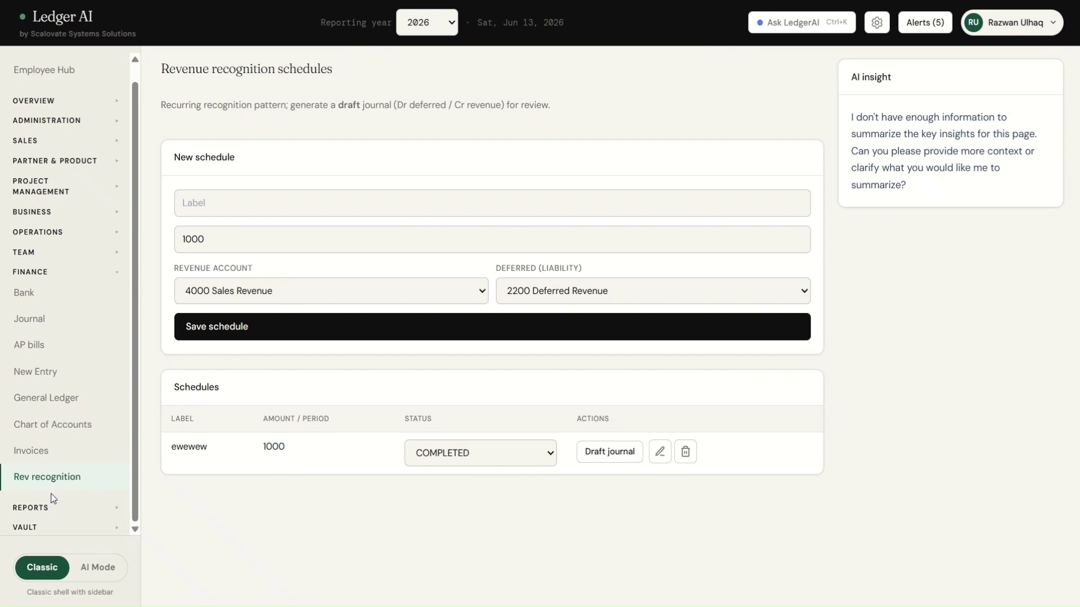
click(60, 273)
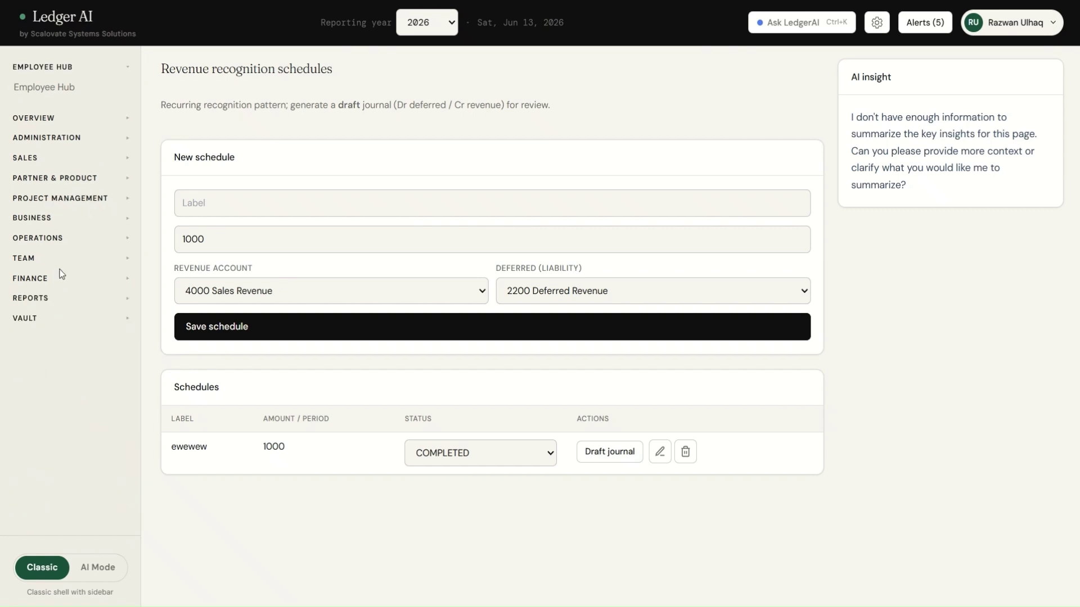
Open the management metrics report and run it for May 2026.
click(46, 300)
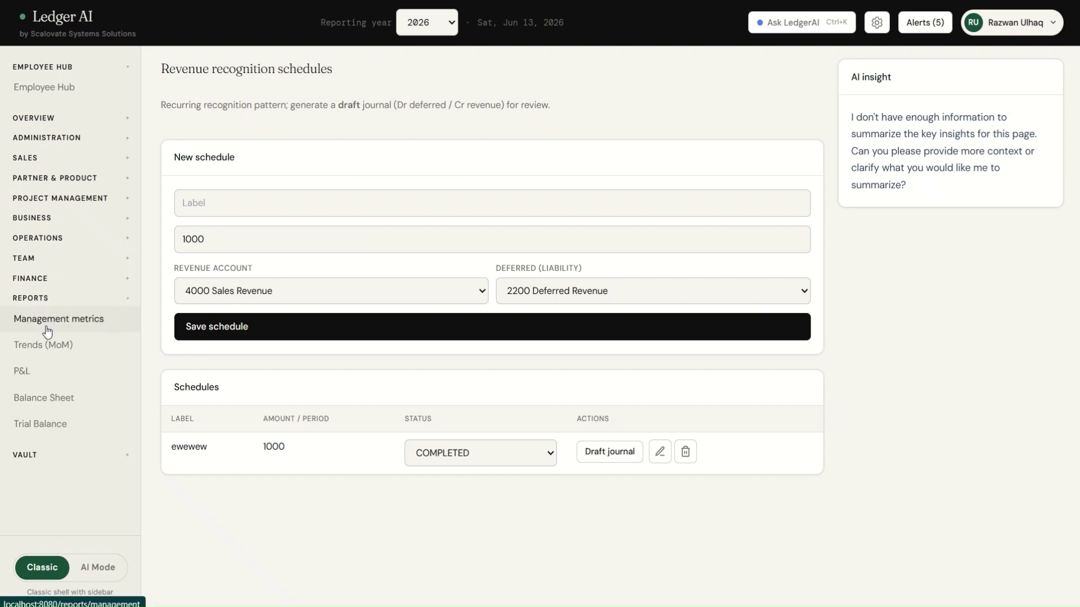
click(48, 330)
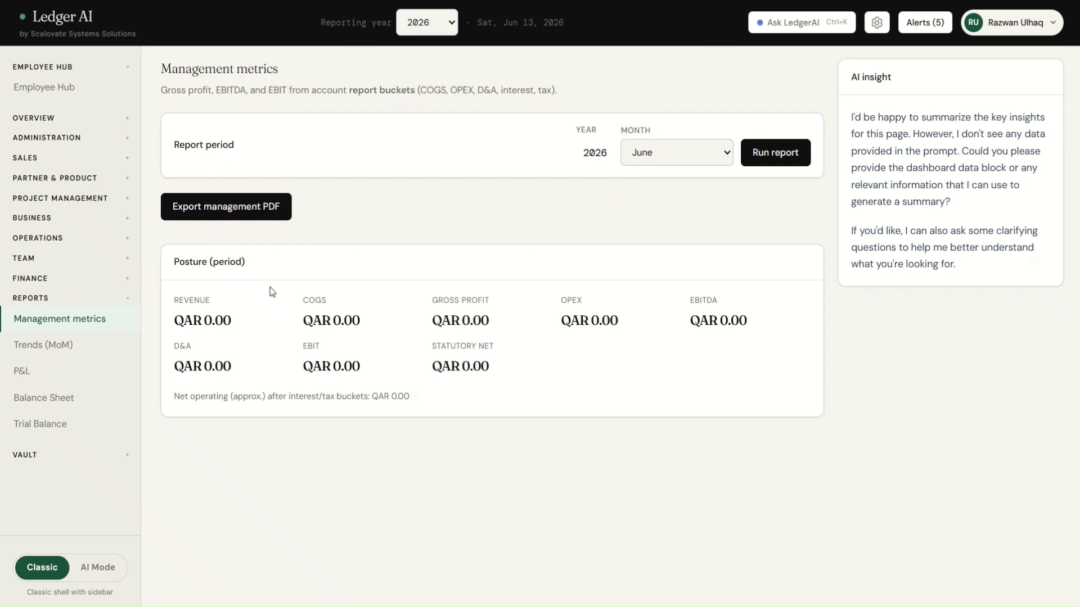
click(723, 153)
click(694, 251)
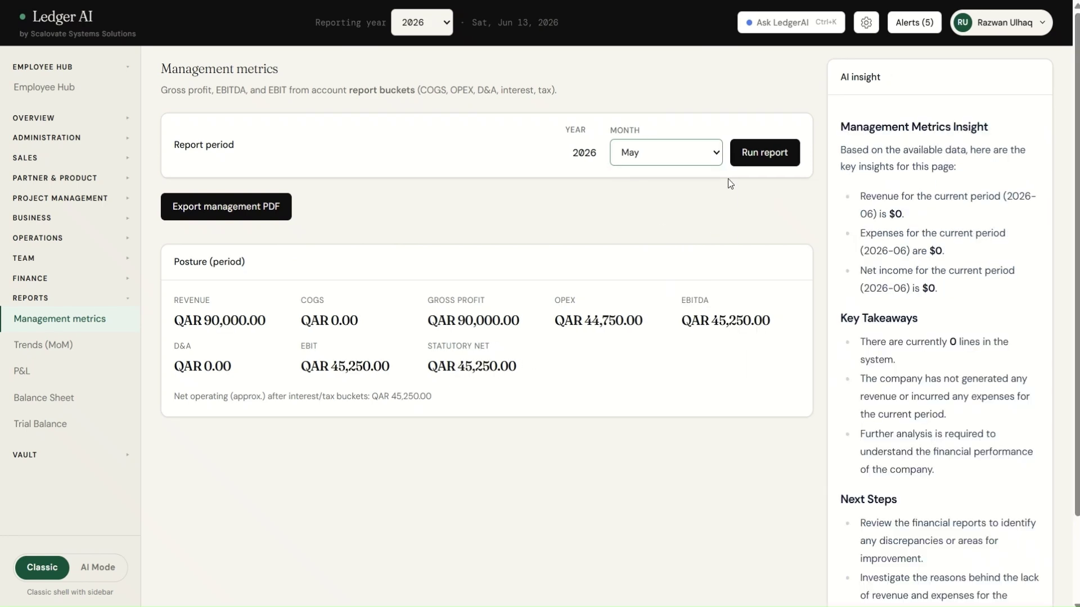
click(759, 157)
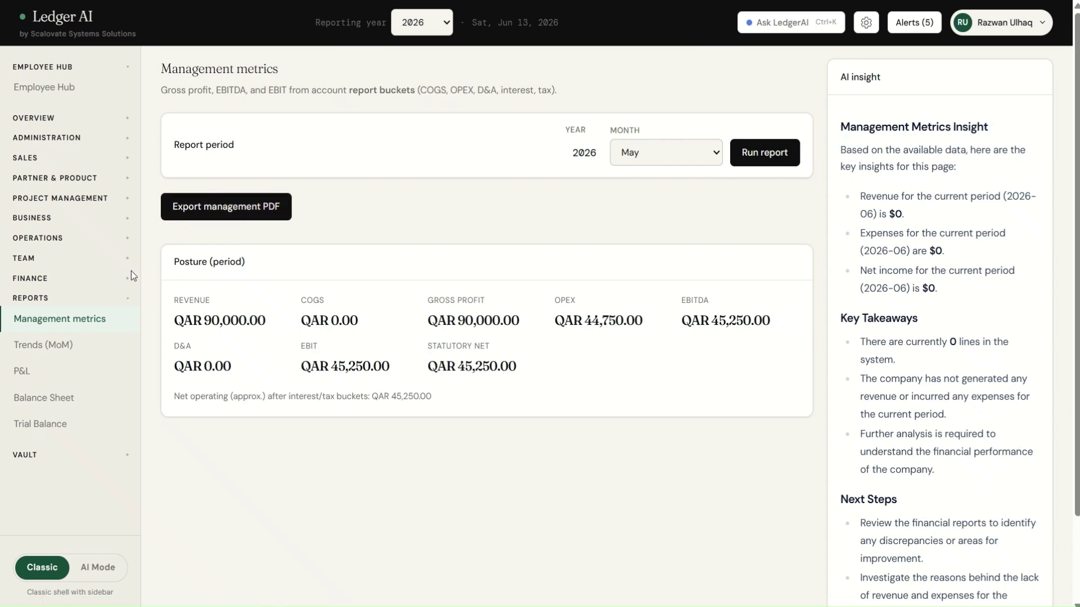
Open the month-on-month trends and examine the revenue, expense and net income chart and the monthly table.
click(72, 346)
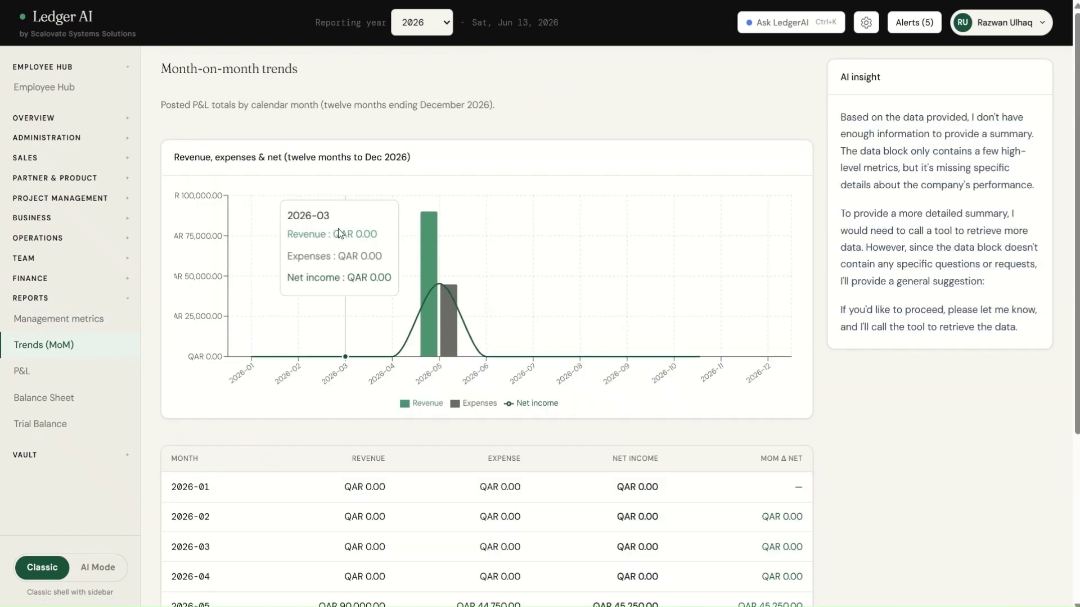
scroll(393, 426, down, 1)
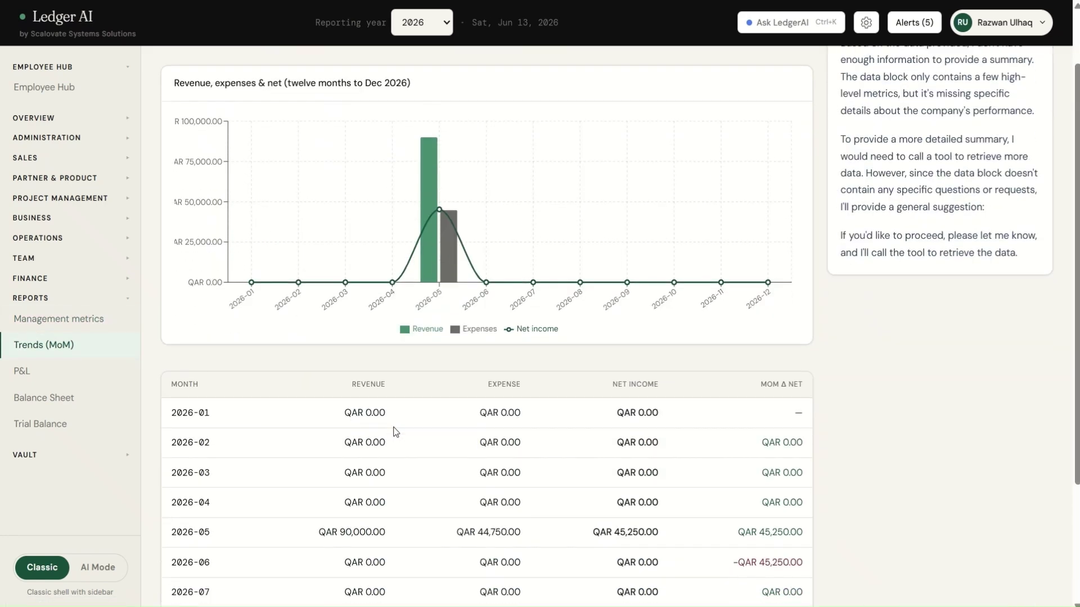
scroll(482, 364, down, 2)
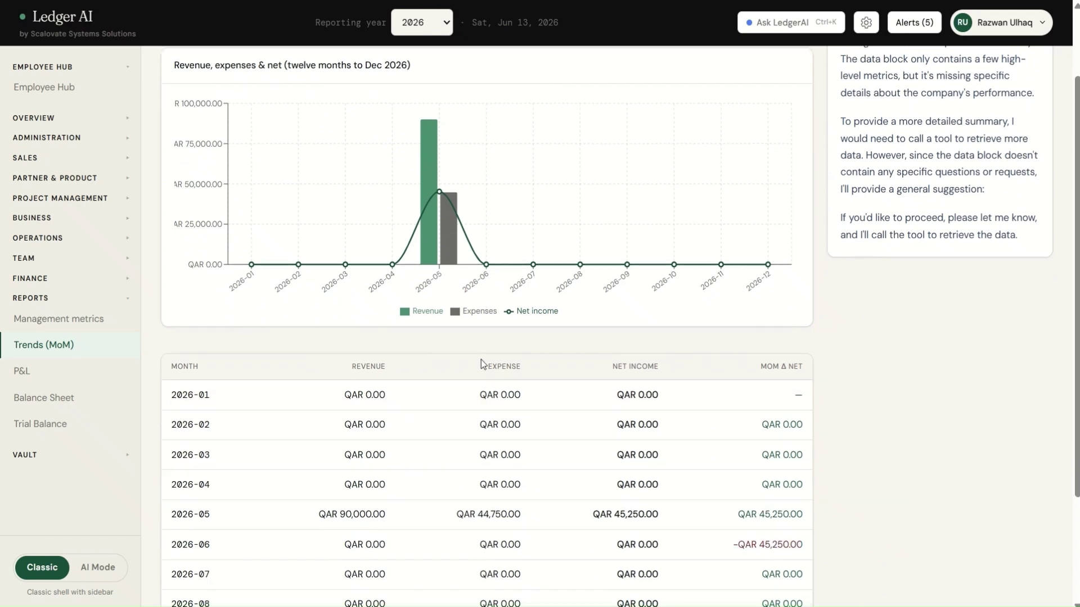
scroll(481, 363, up, 3)
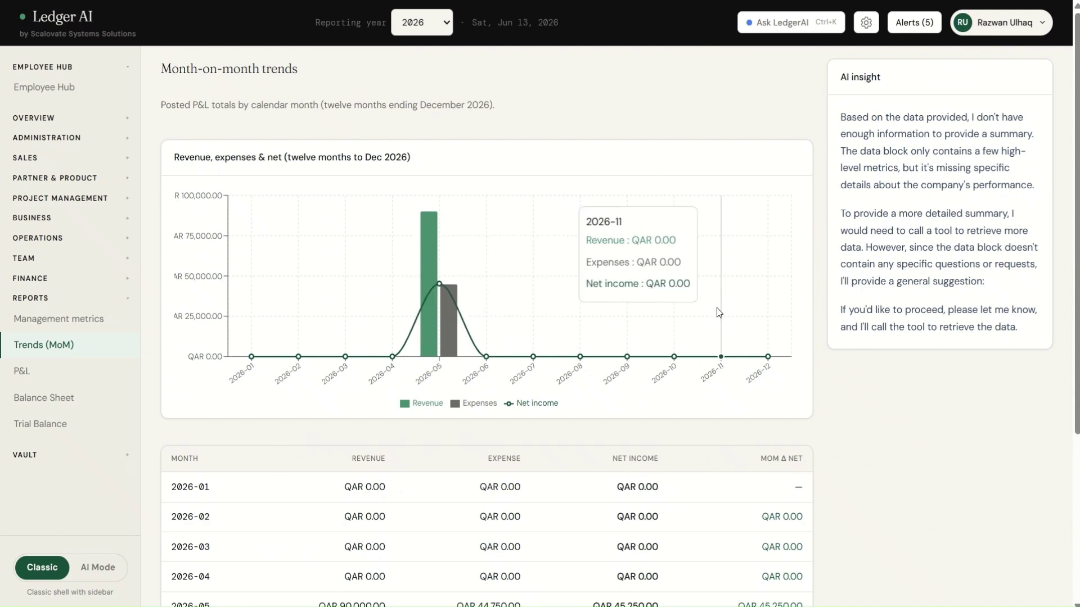
Run the profit and loss report for June 2026 and for May 2026, reviewing the revenue and expense lines.
click(63, 378)
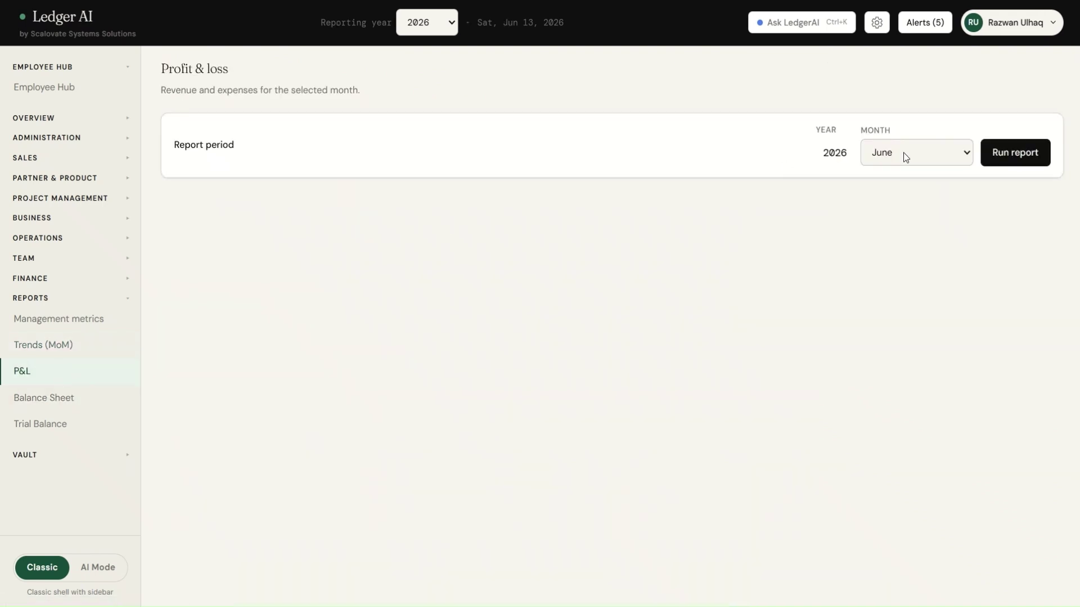
click(1001, 154)
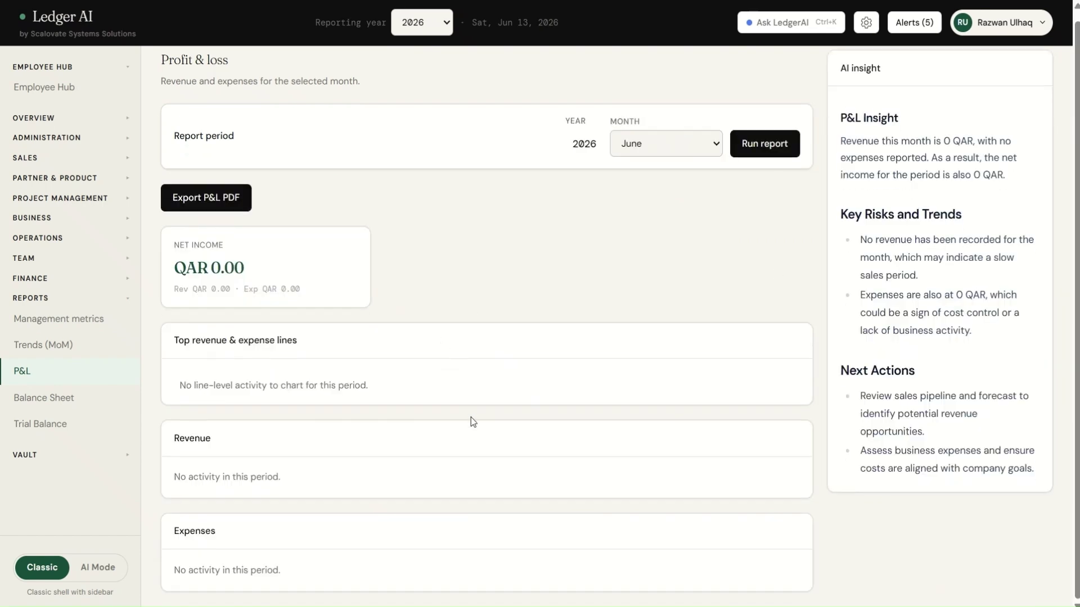
click(691, 154)
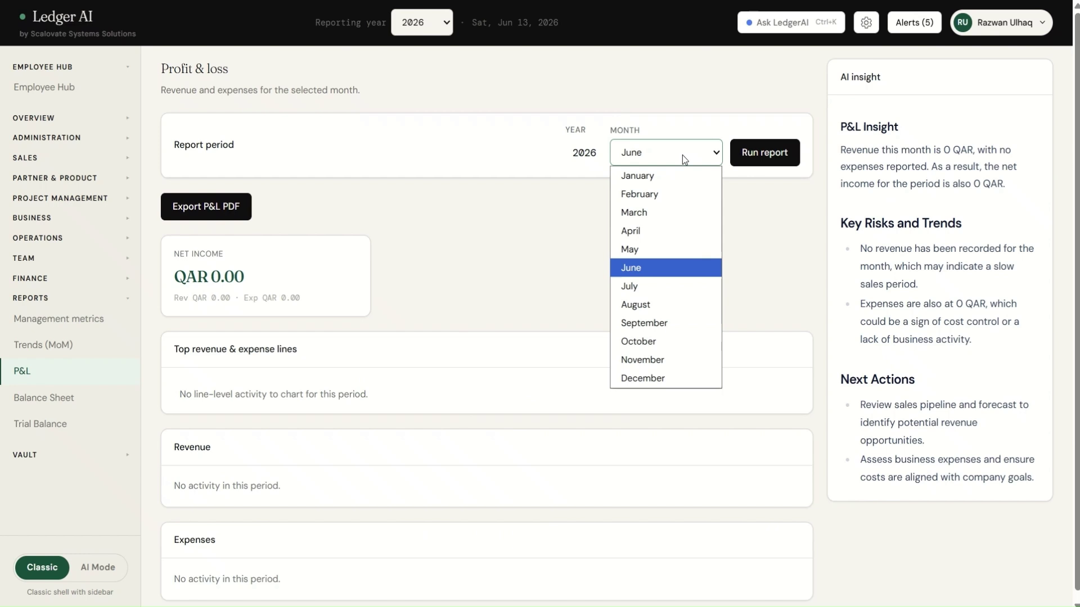
click(650, 252)
click(766, 153)
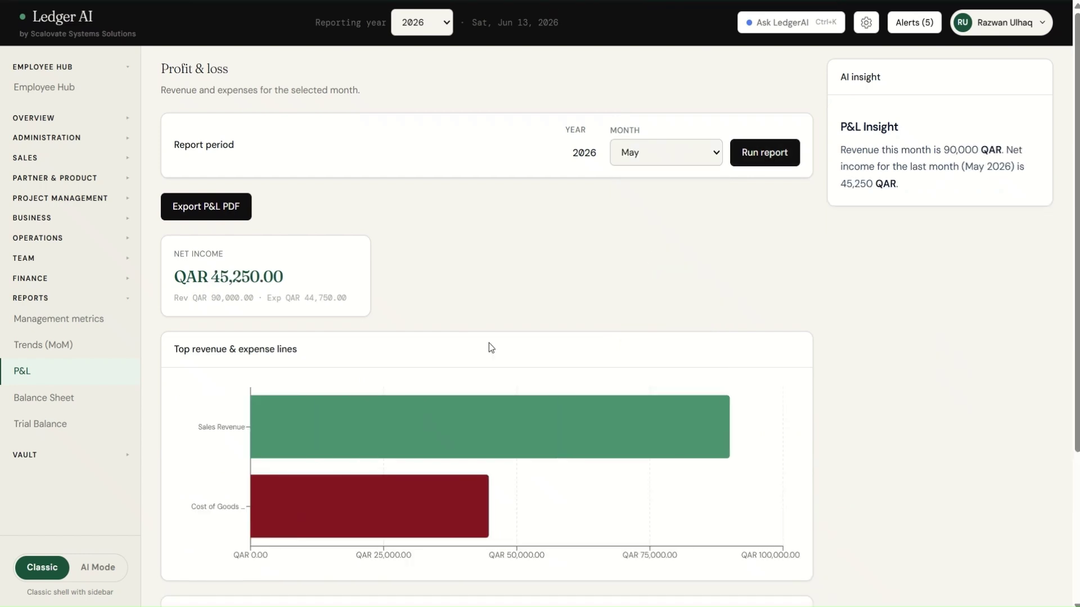
scroll(481, 348, down, 3)
scroll(480, 349, down, 1)
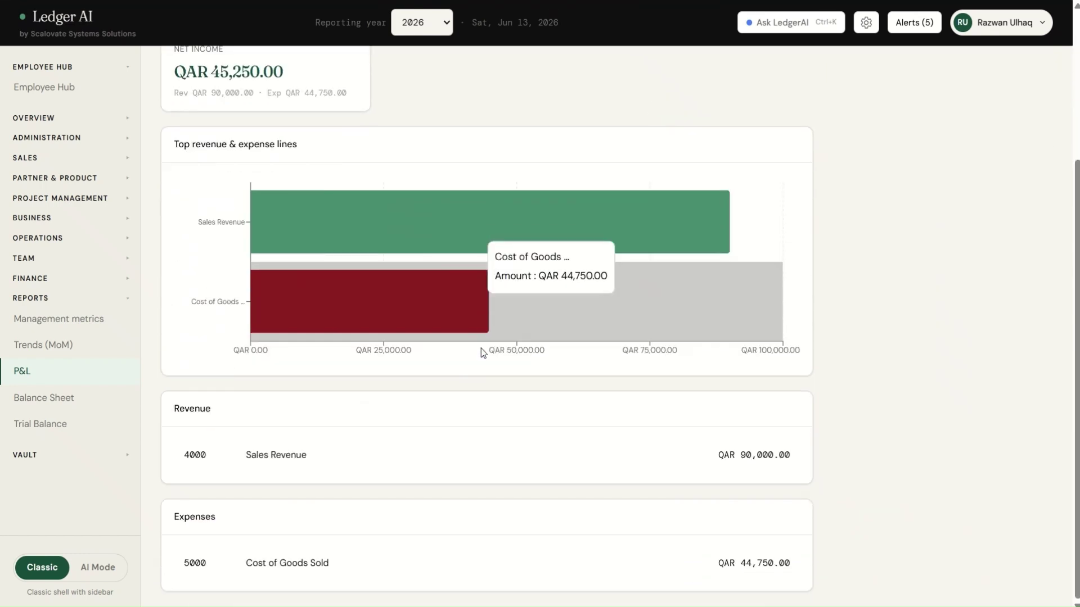
scroll(467, 455, up, 3)
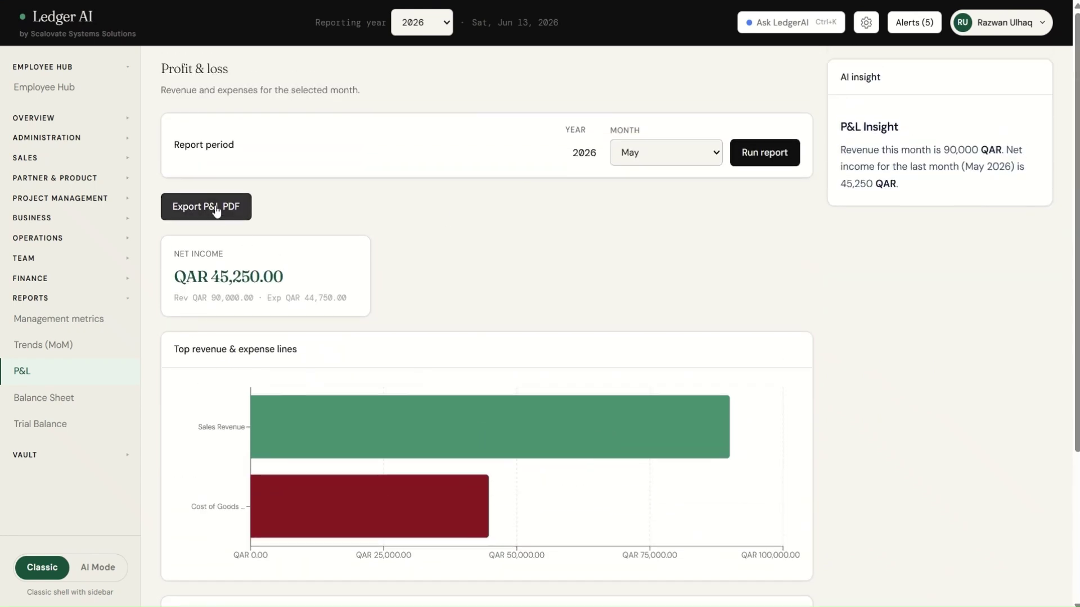
Run the balance sheet for May 2026 and review its assets, liabilities and equity.
click(55, 404)
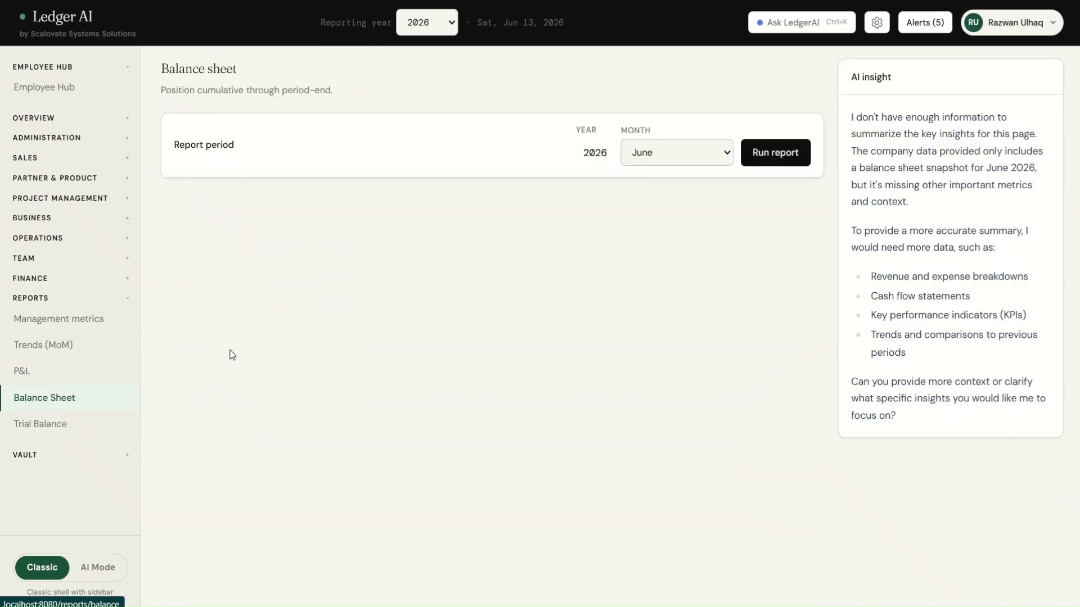
click(659, 150)
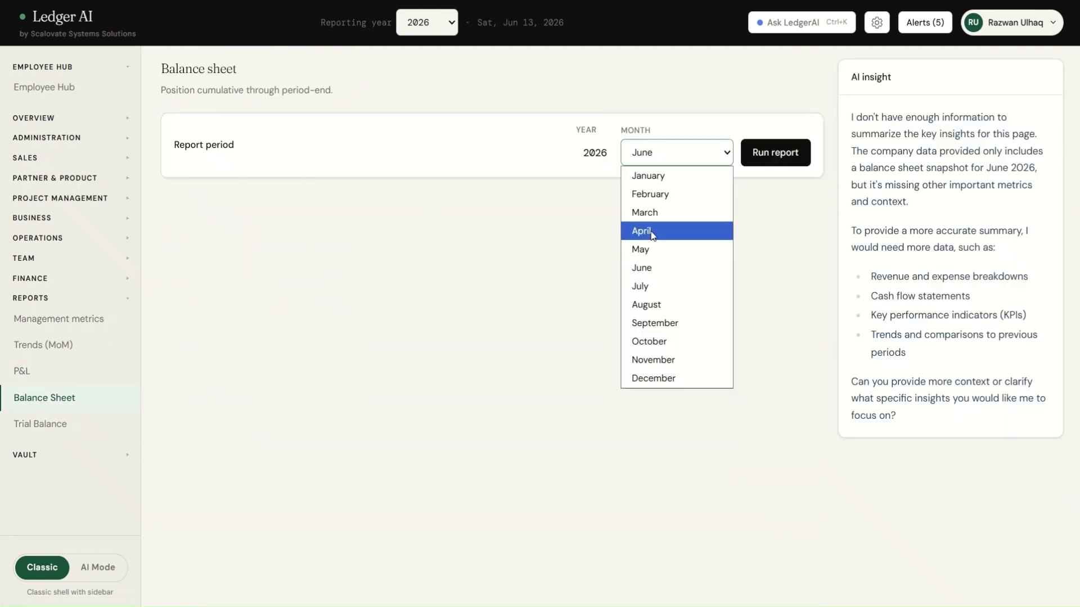
click(652, 248)
click(778, 152)
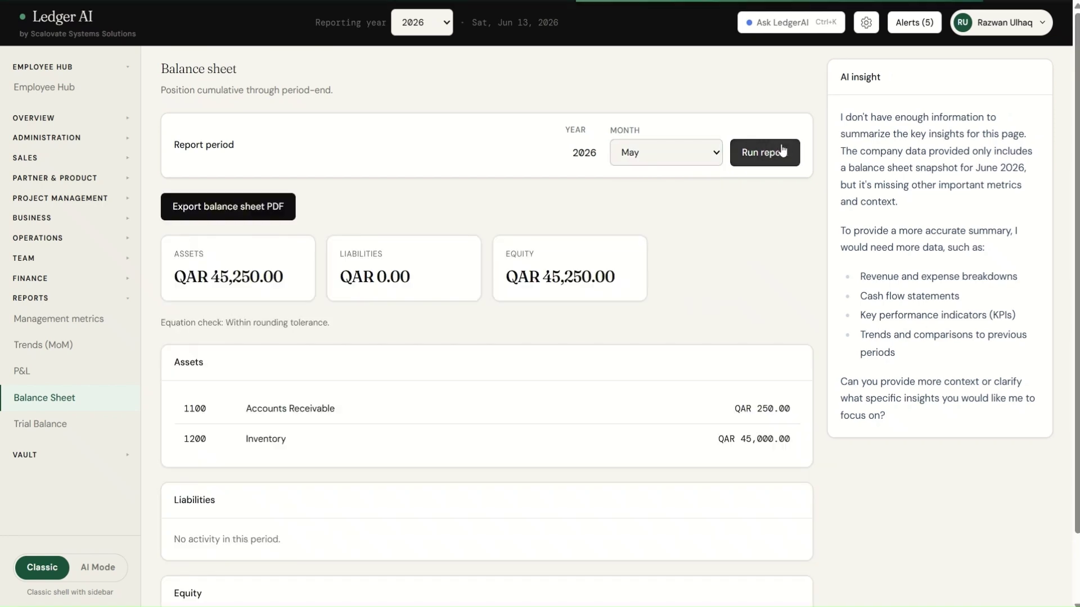
scroll(700, 281, down, 1)
scroll(700, 283, down, 1)
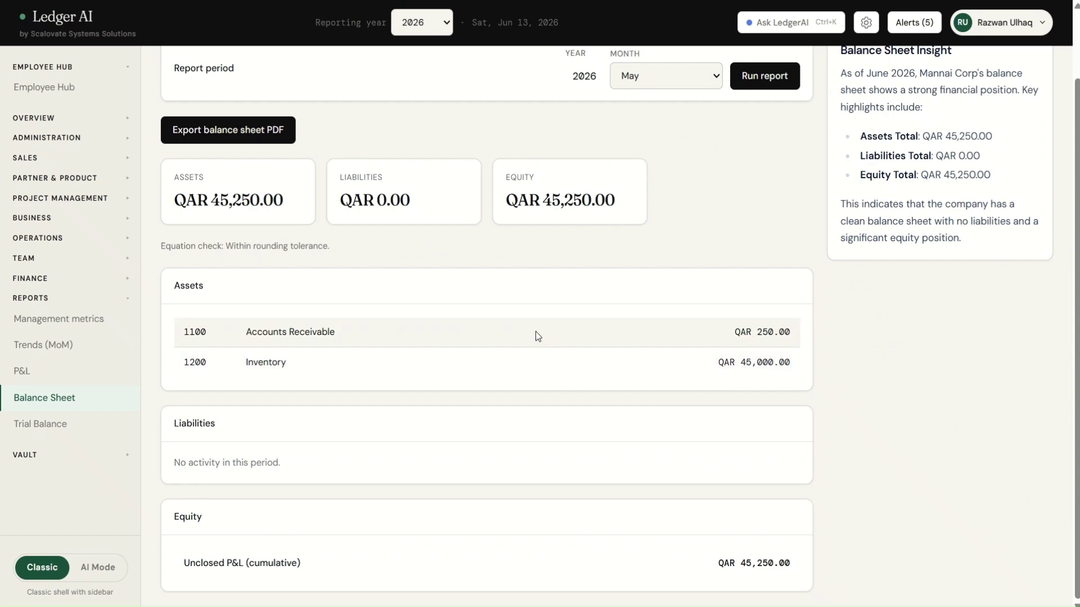
scroll(673, 329, up, 2)
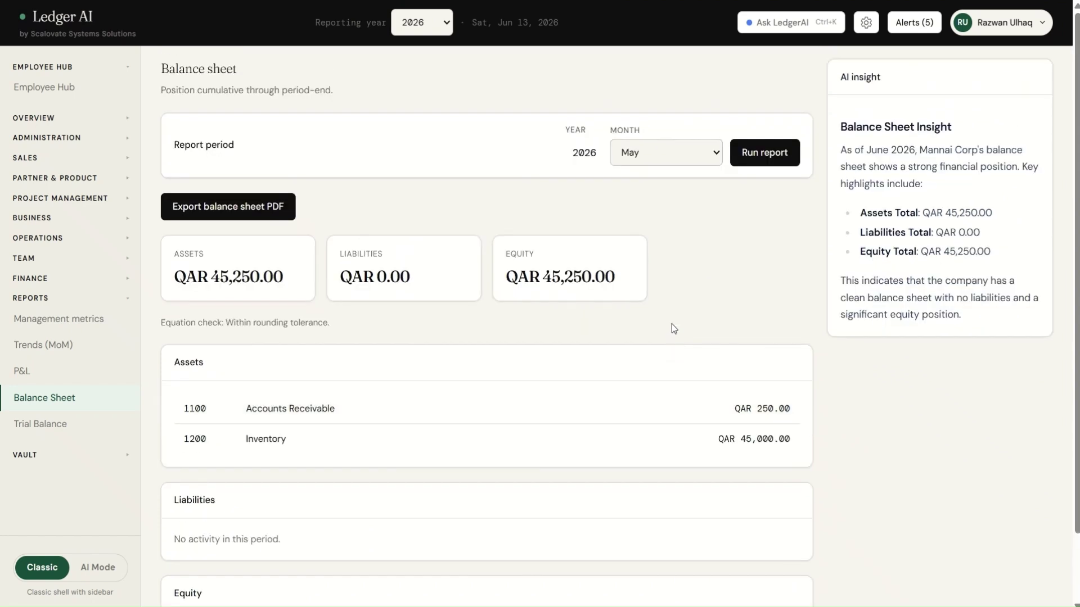
Run the trial balance for May 2026.
click(35, 425)
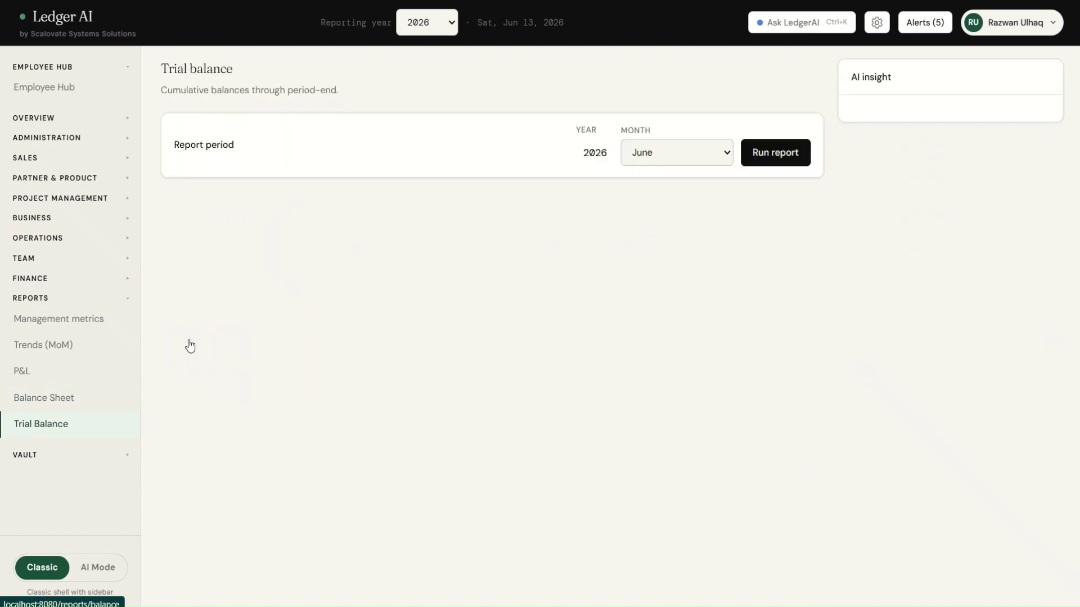
click(695, 160)
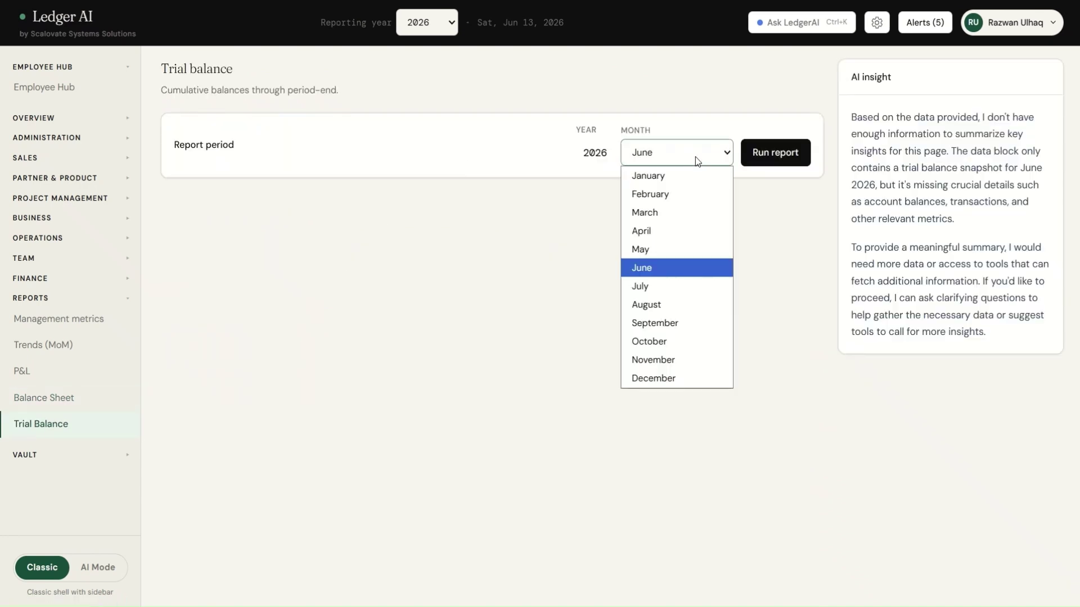
click(668, 249)
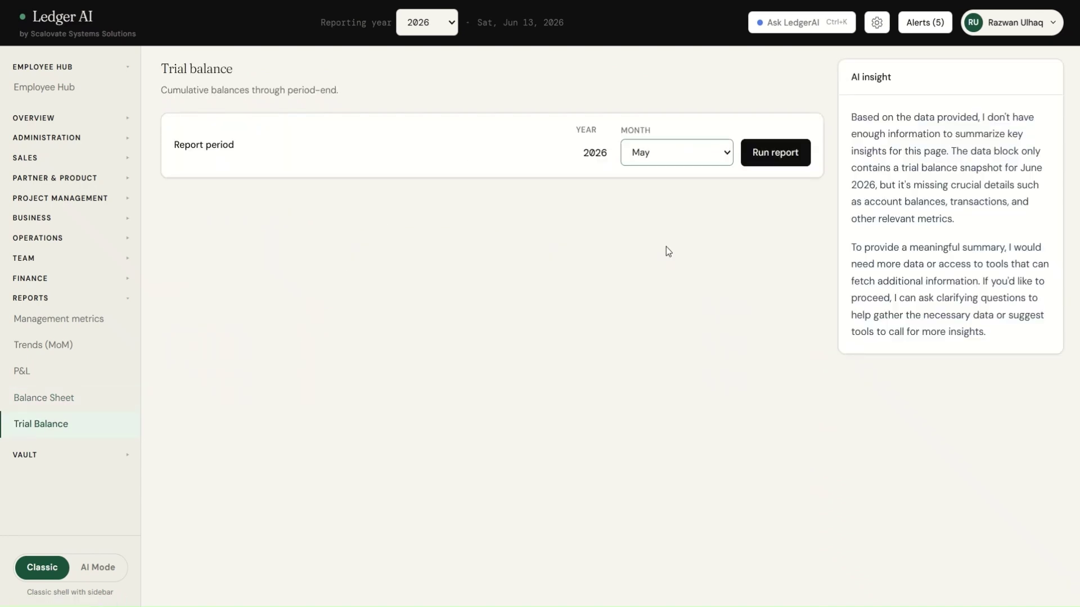
click(771, 162)
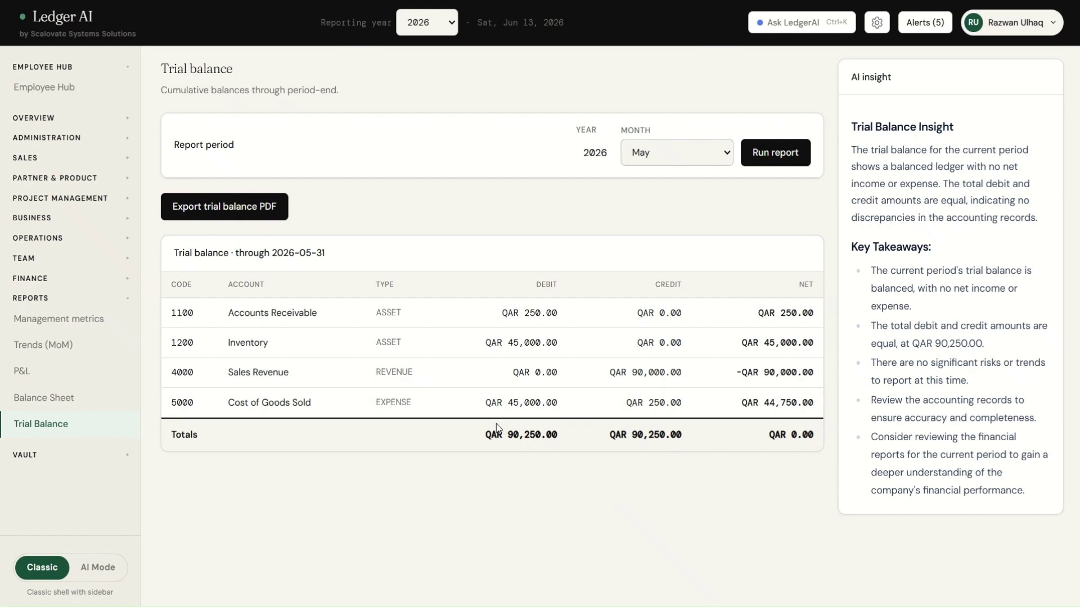
click(39, 281)
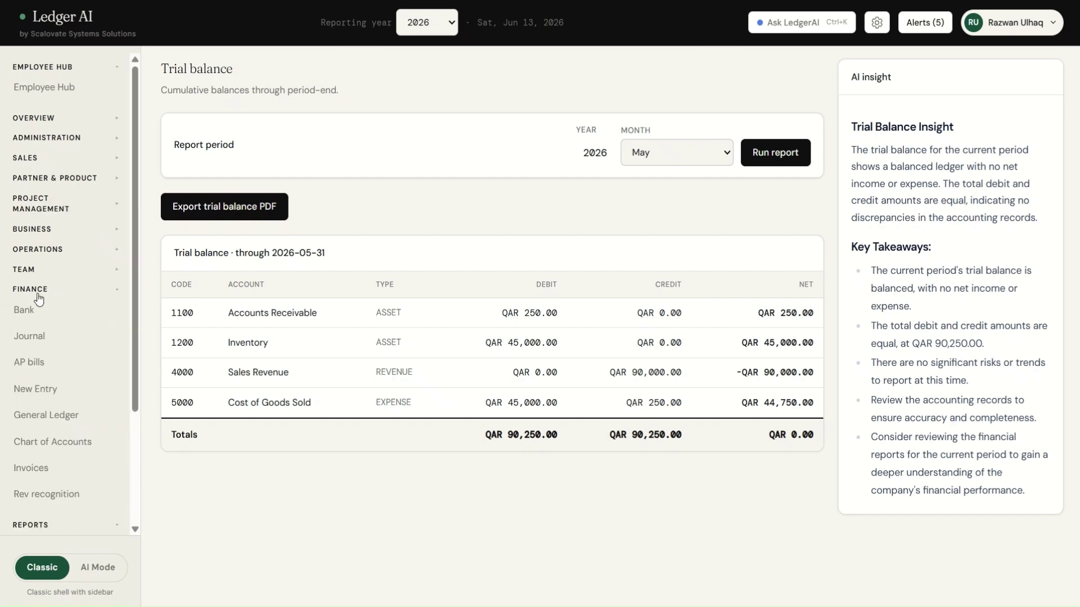
click(33, 290)
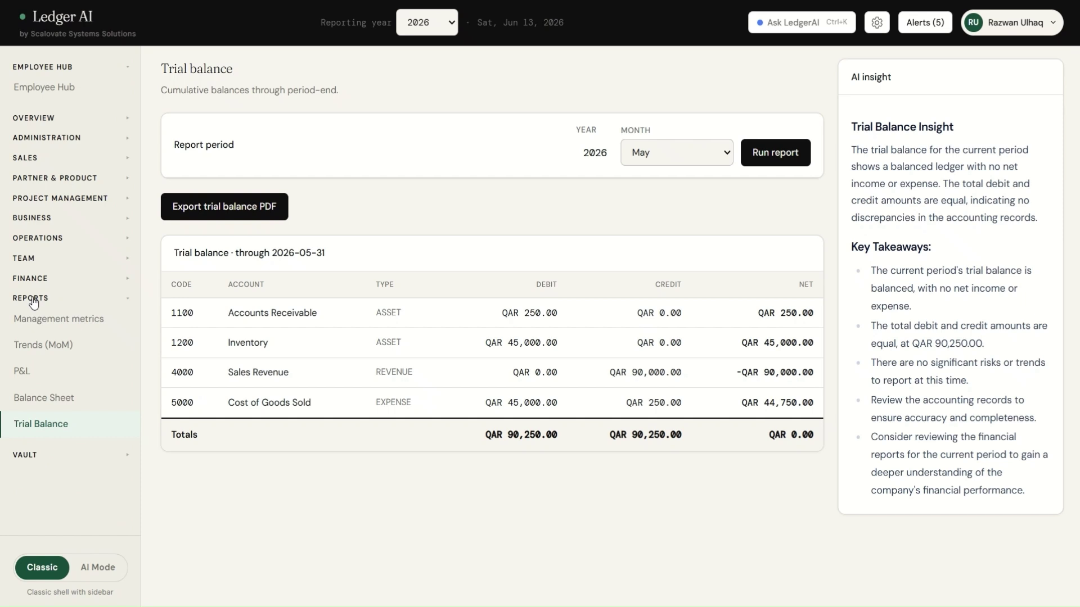
click(33, 301)
click(33, 301)
click(37, 280)
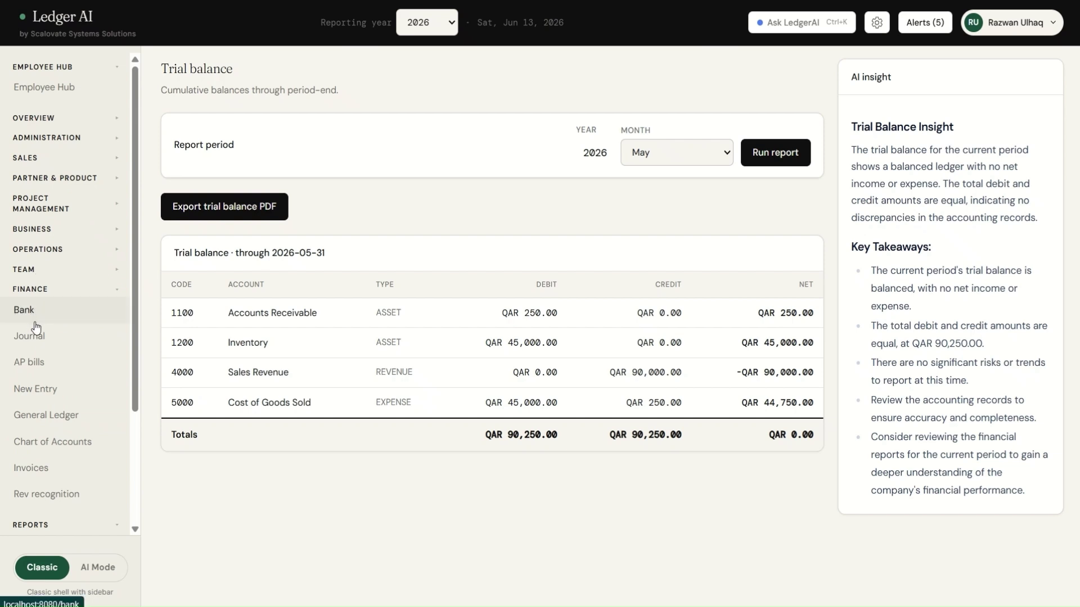
scroll(33, 323, down, 2)
scroll(36, 328, down, 1)
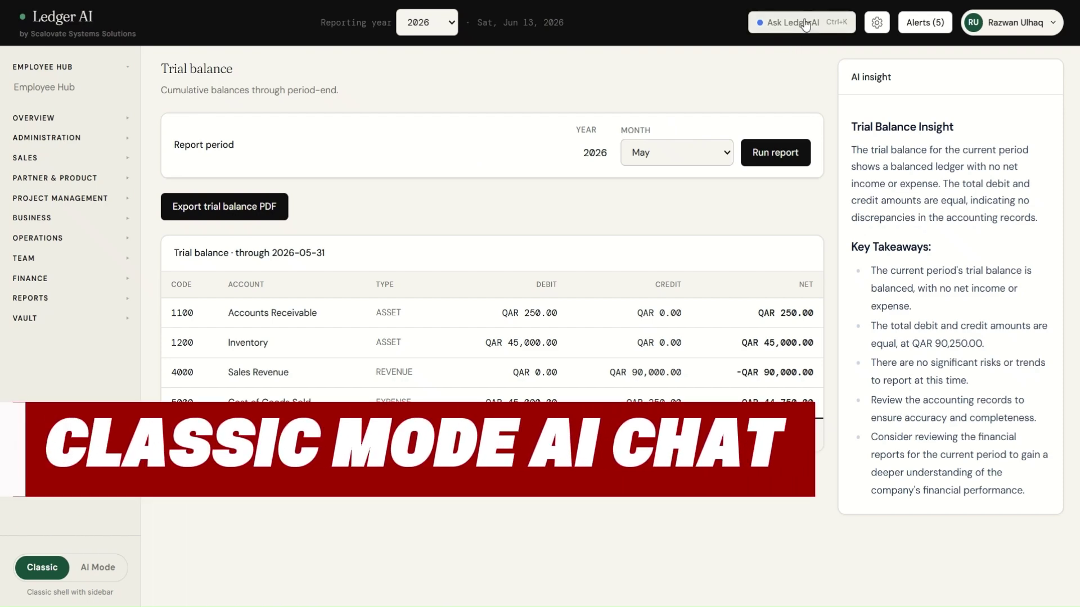
Open the Ask LedgerAI chat and review the earlier answers on salaries, team members and unusual account movements.
click(806, 25)
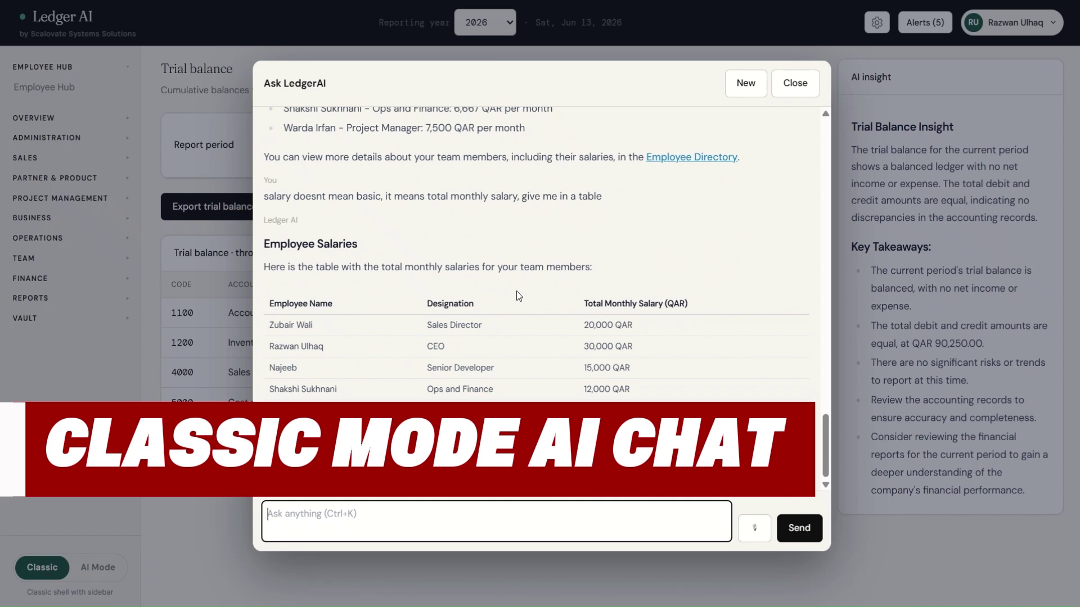
scroll(516, 291, up, 15)
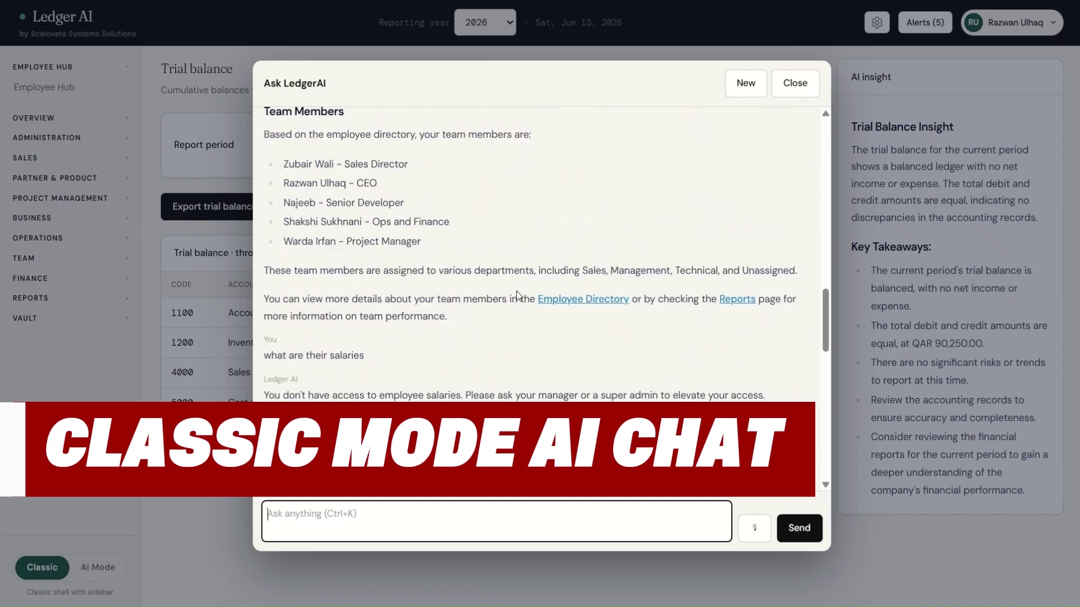
scroll(516, 292, up, 8)
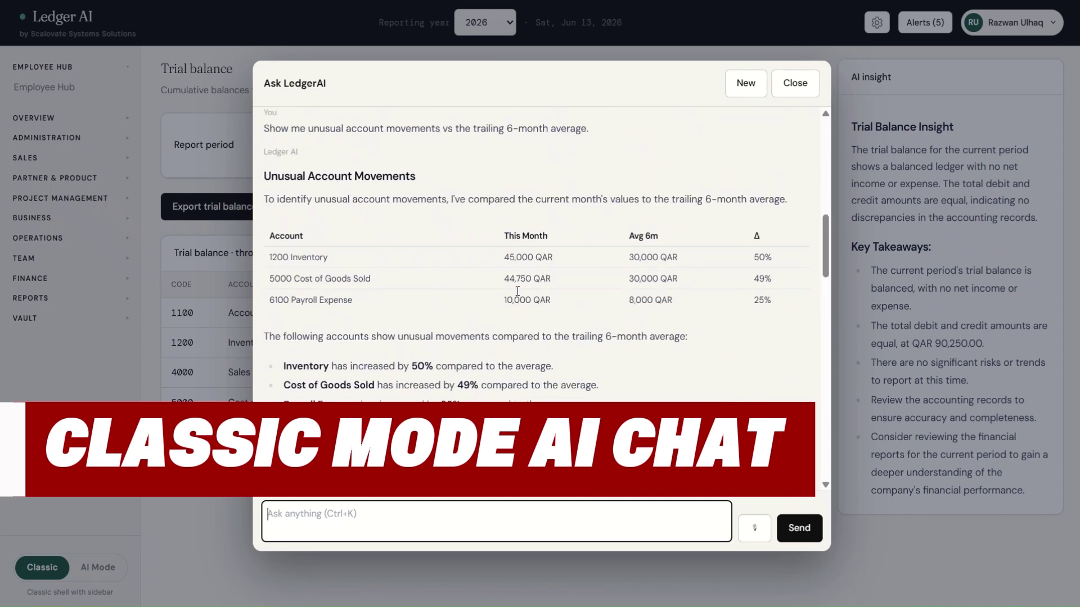
scroll(518, 291, down, 2)
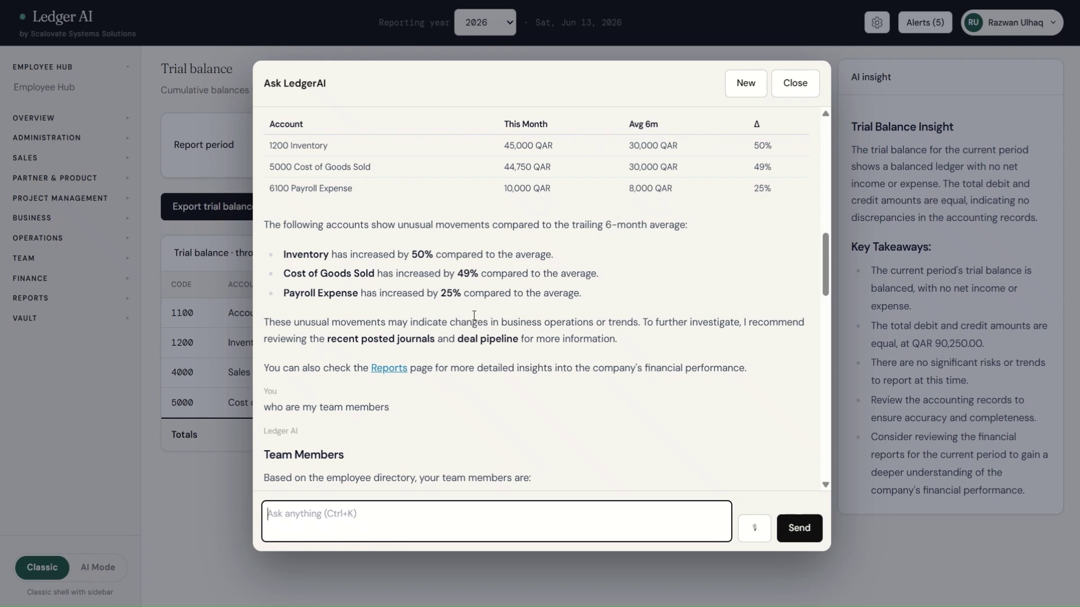
Request the sales forecast from the AI assistant with the /forecast command, and close the chat after the answer.
text(/forma)
key(BackSpace)
key(BackSpace)
key(BackSpace)
text(rescast)
key(Return)
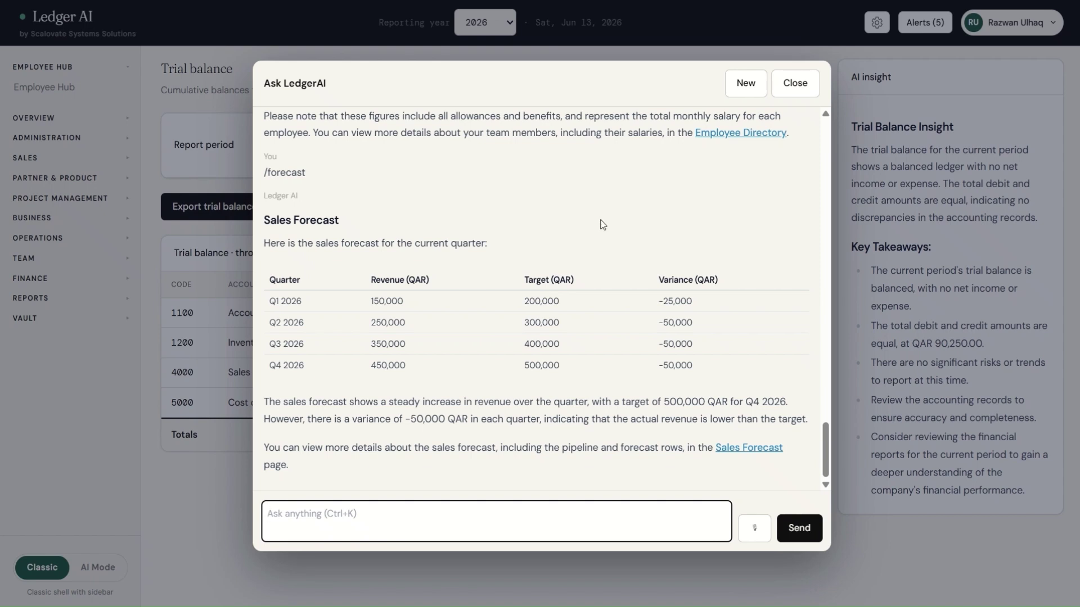
click(795, 83)
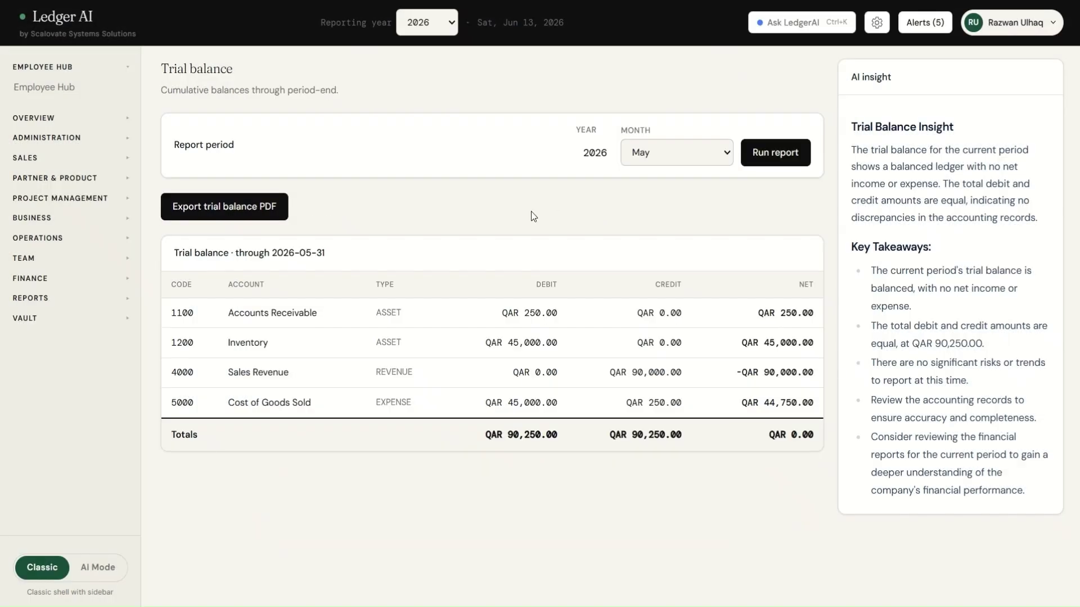